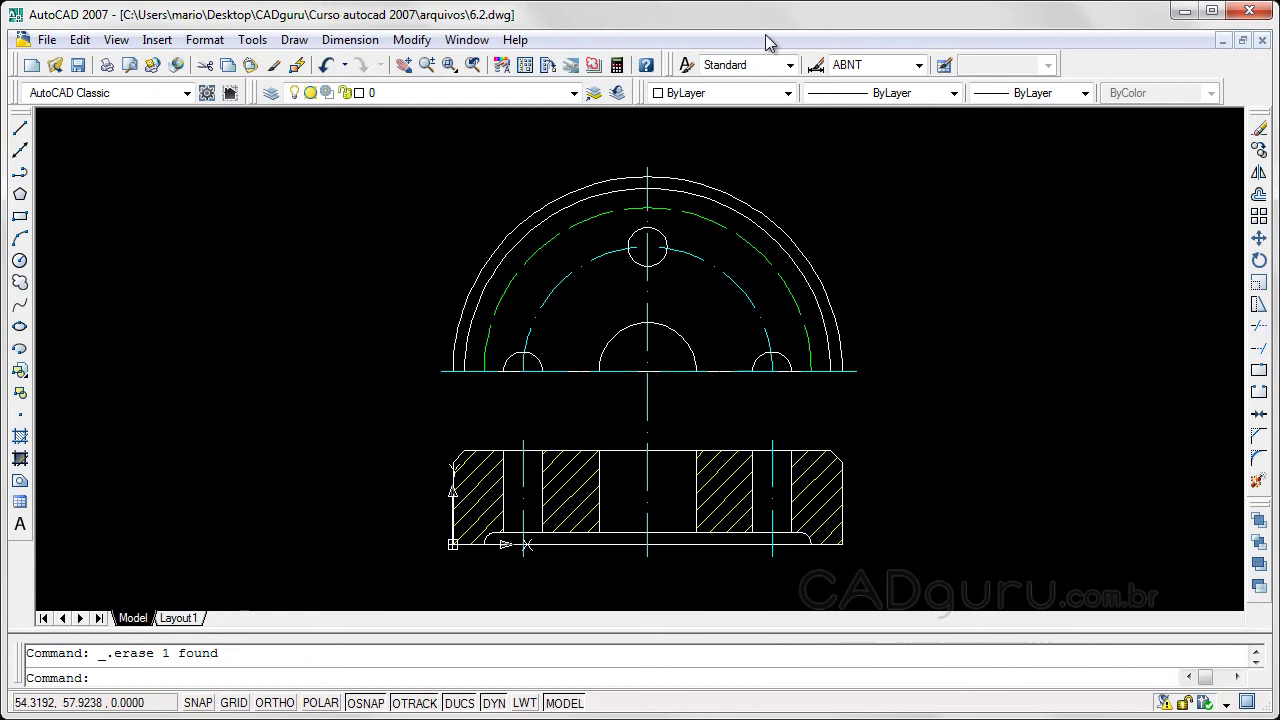
Turn on the floating Dimension toolbar from the toolbars right-click list.
left_click(359, 42)
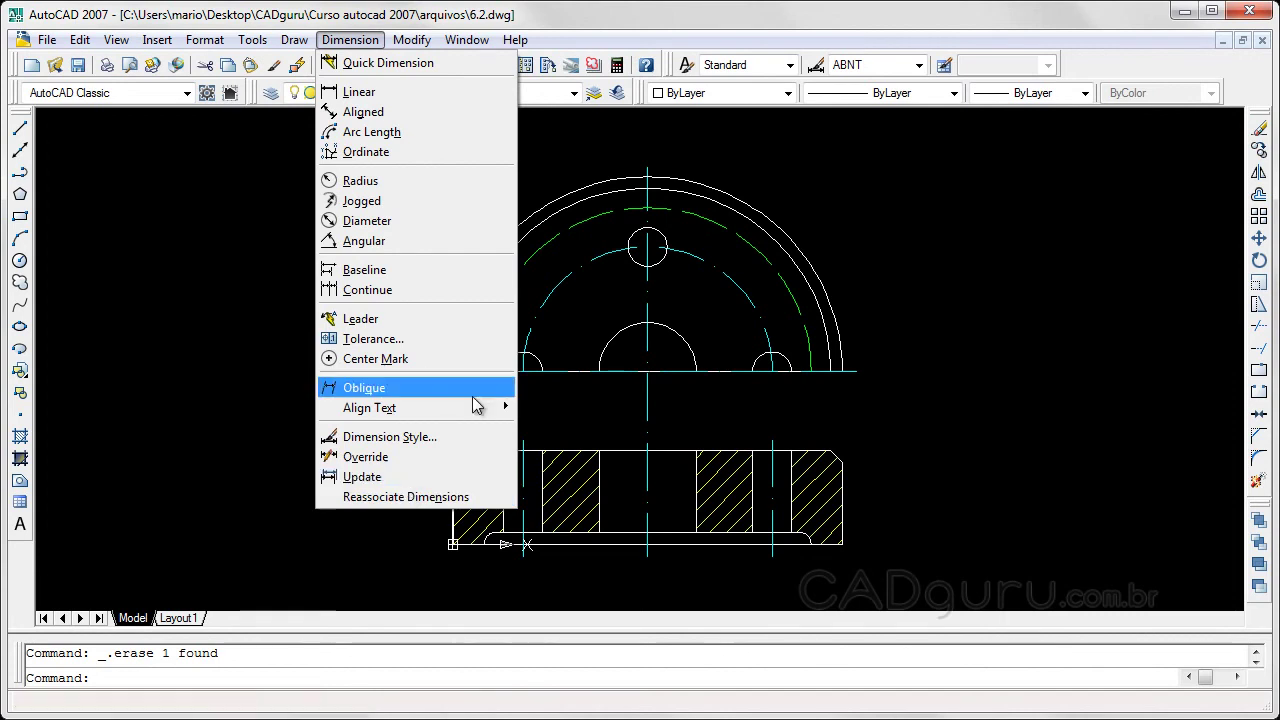
left_click(684, 30)
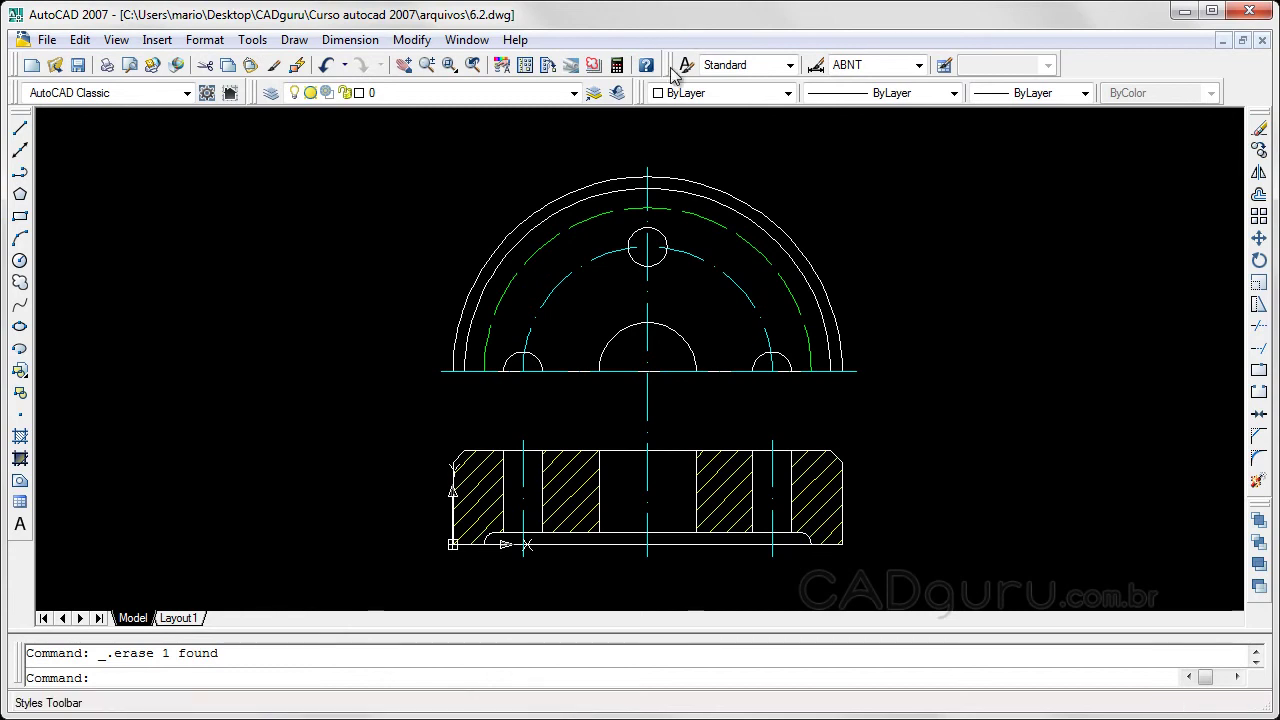
right_click(673, 75)
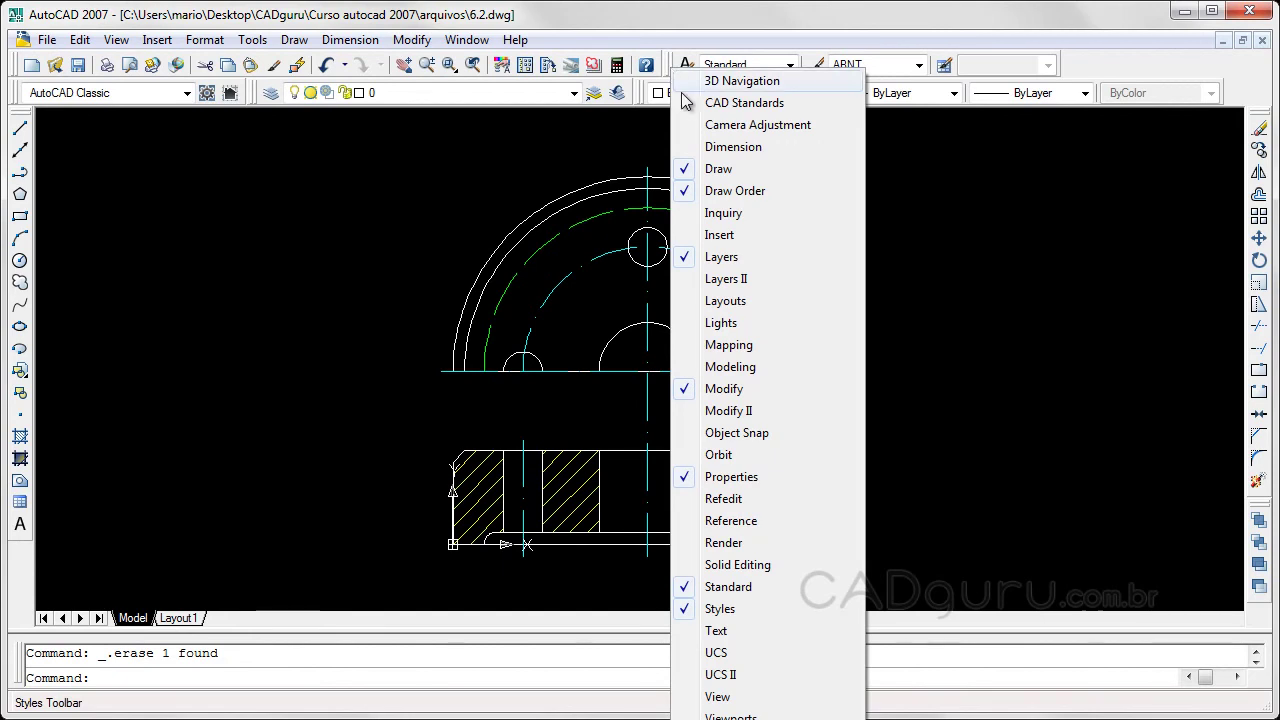
left_click(725, 147)
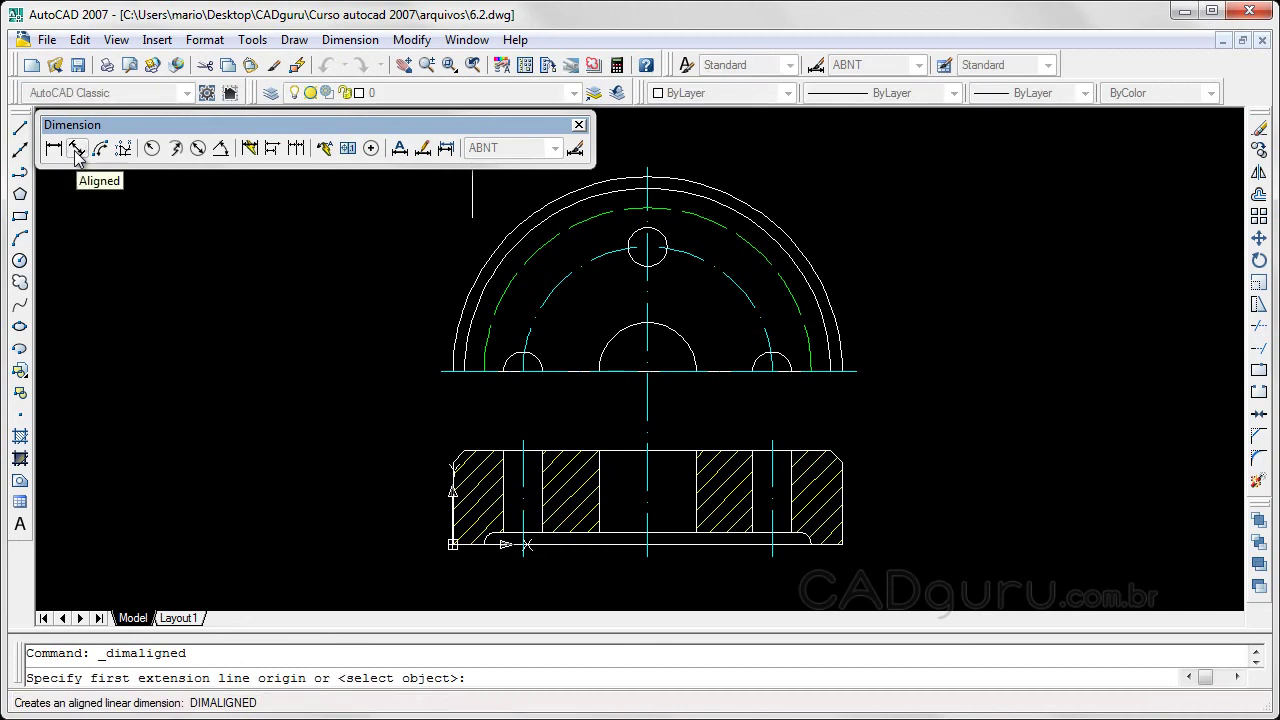
left_click(78, 150)
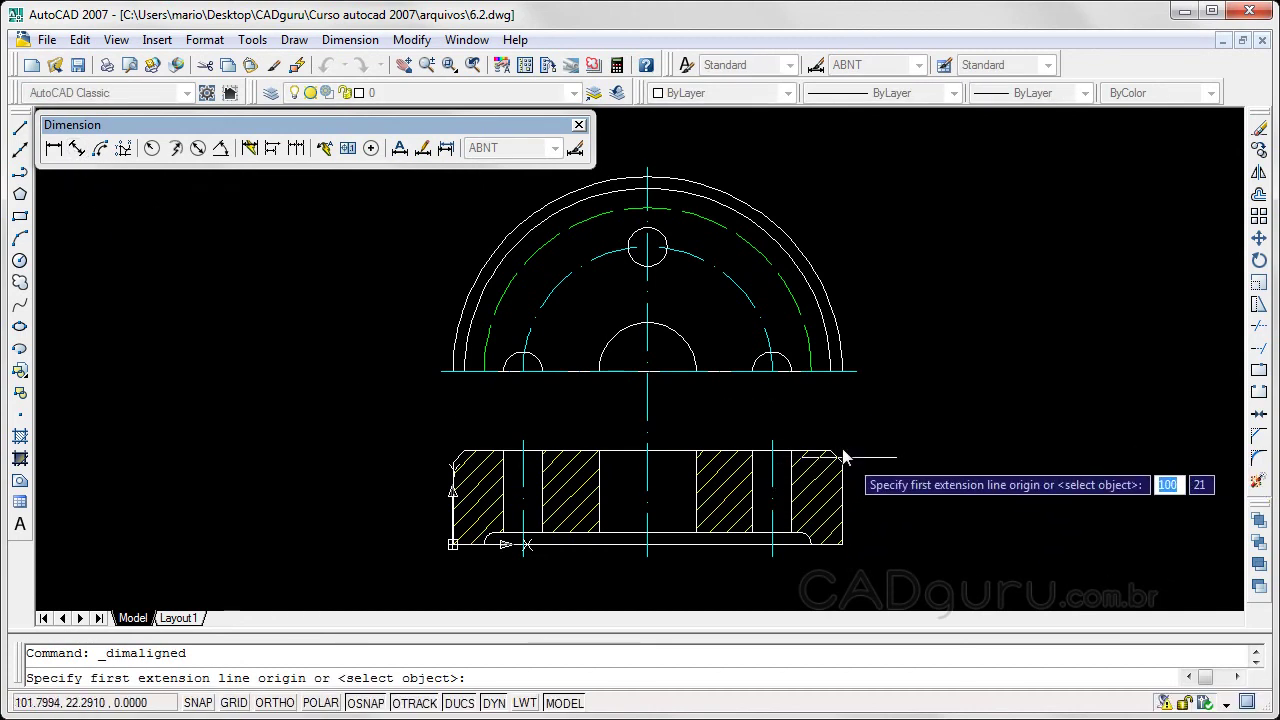
scroll(840, 466, "up", 3)
scroll(840, 466, "up", 1)
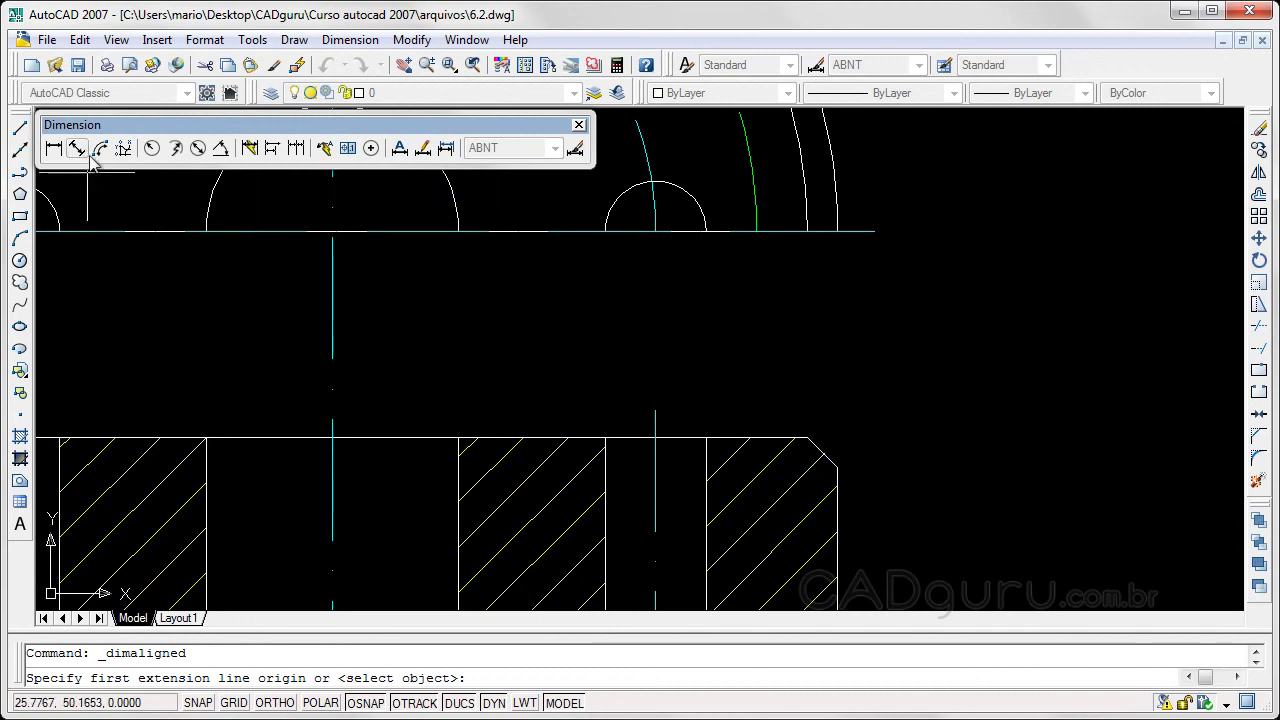
left_click(807, 438)
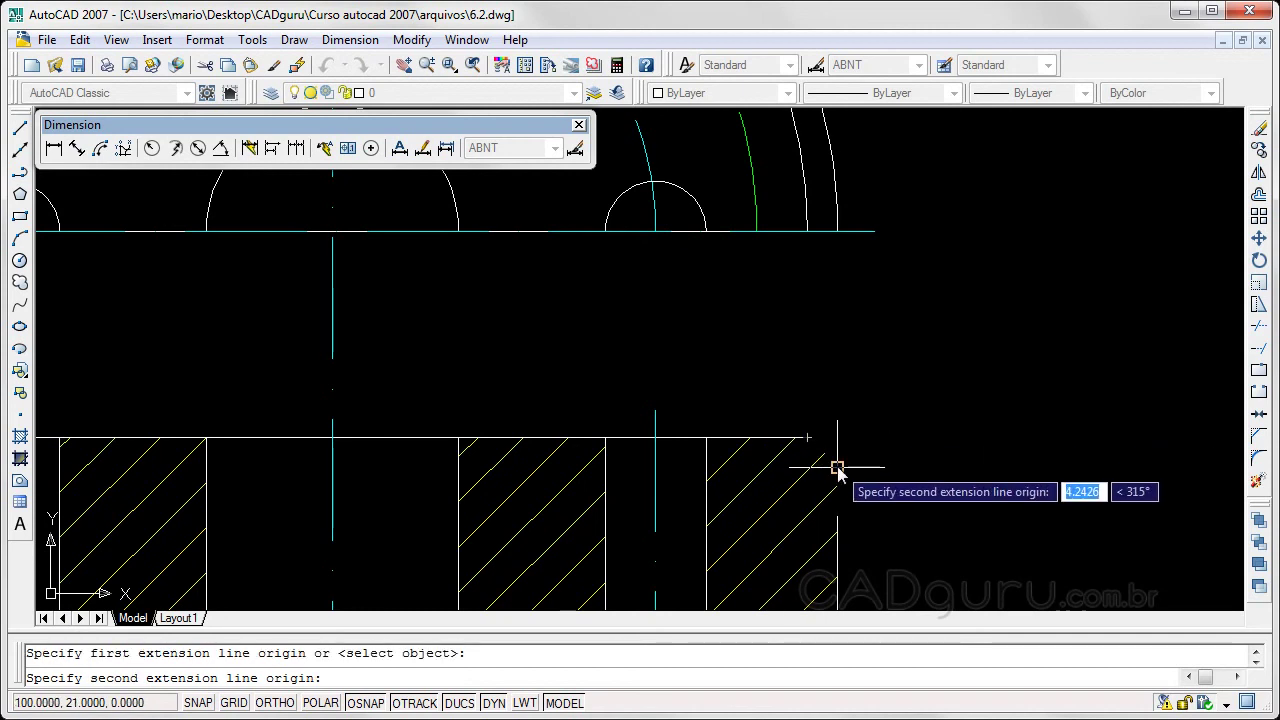
left_click(837, 468)
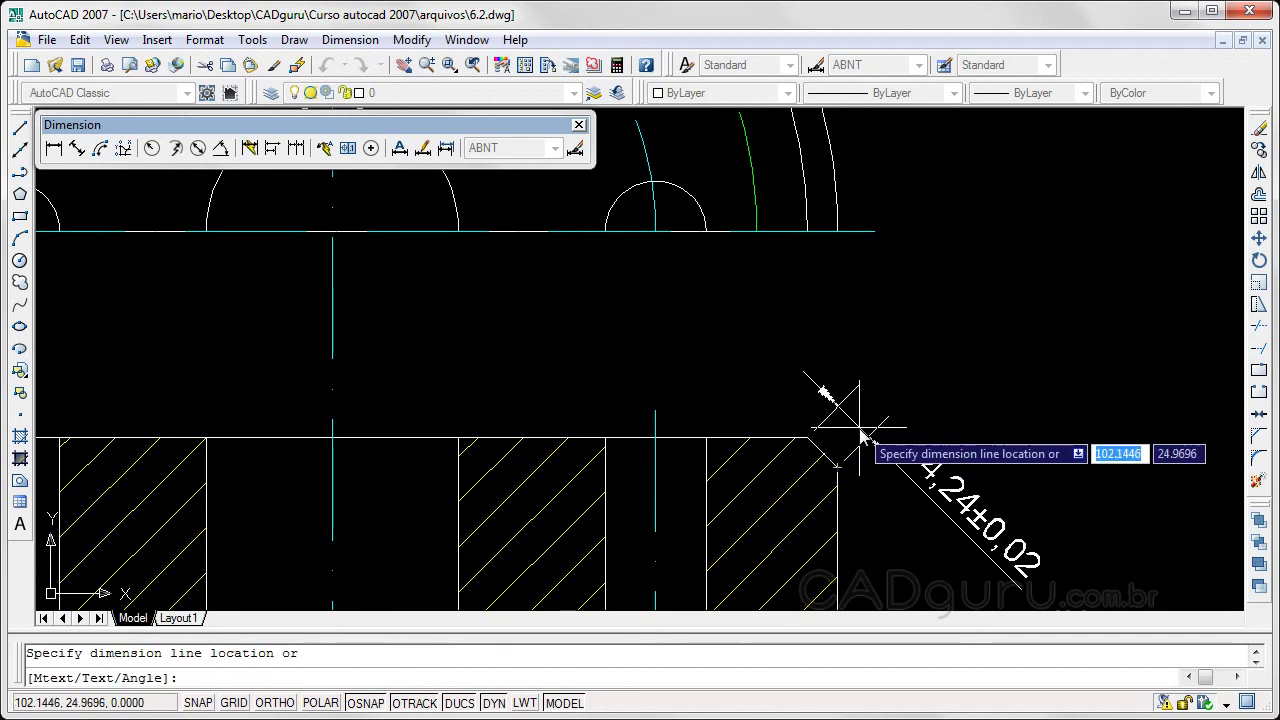
left_click(870, 422)
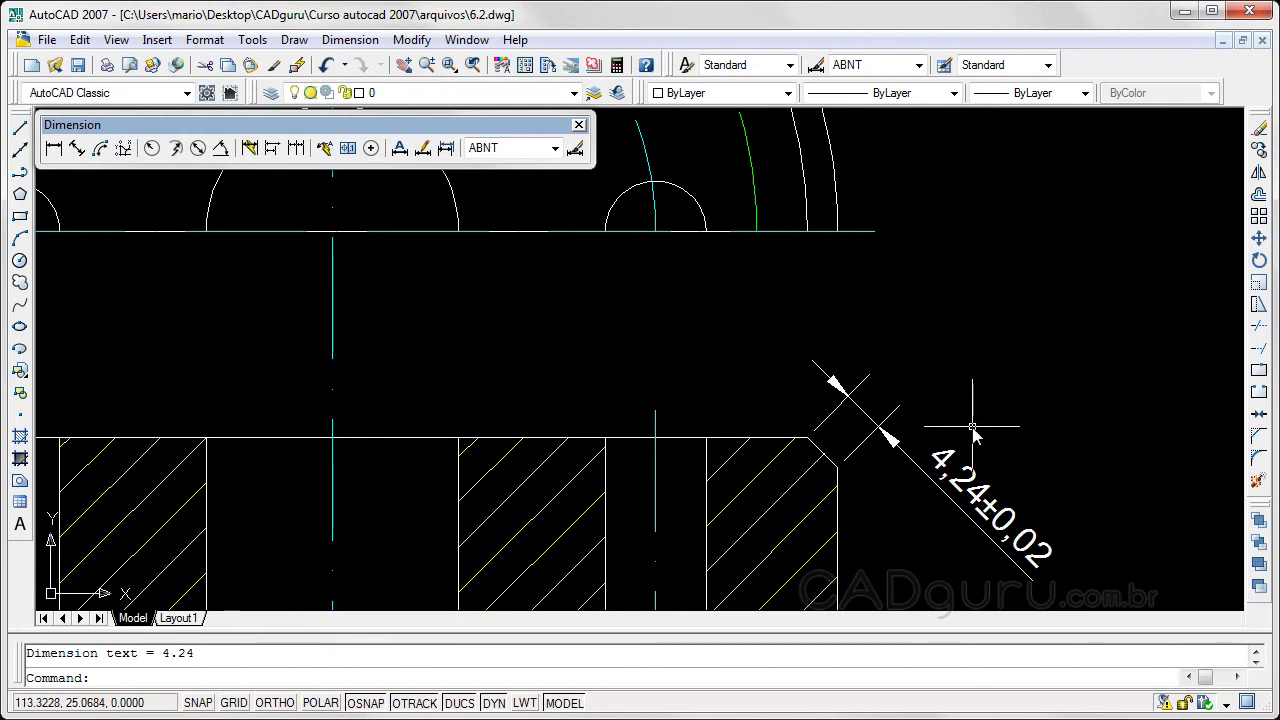
left_click(899, 450)
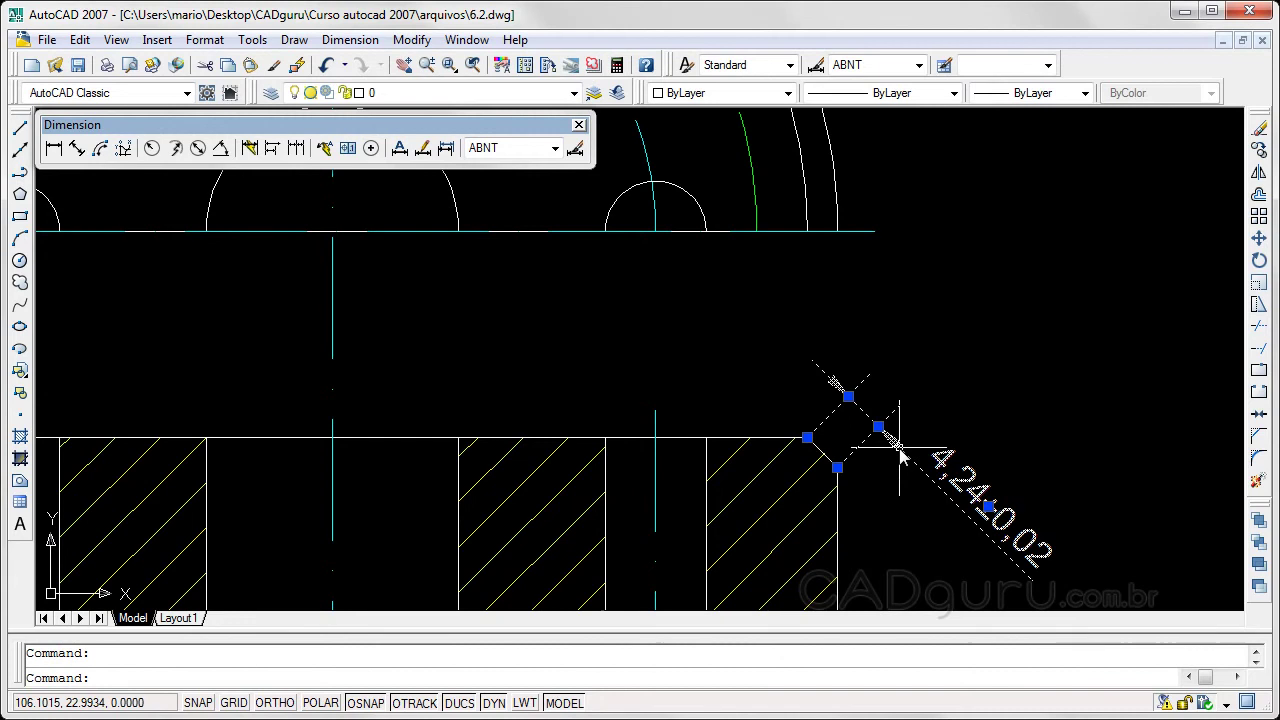
key("Delete")
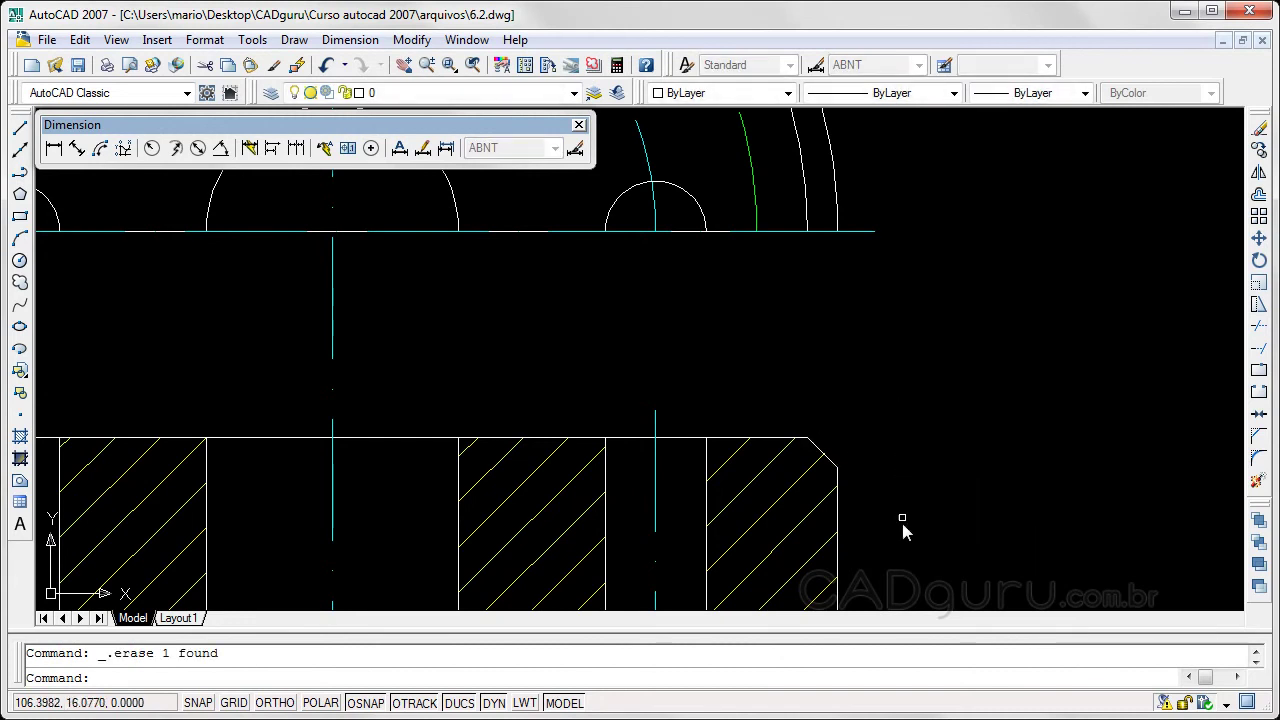
middle_click_drag(904, 522, 897, 371)
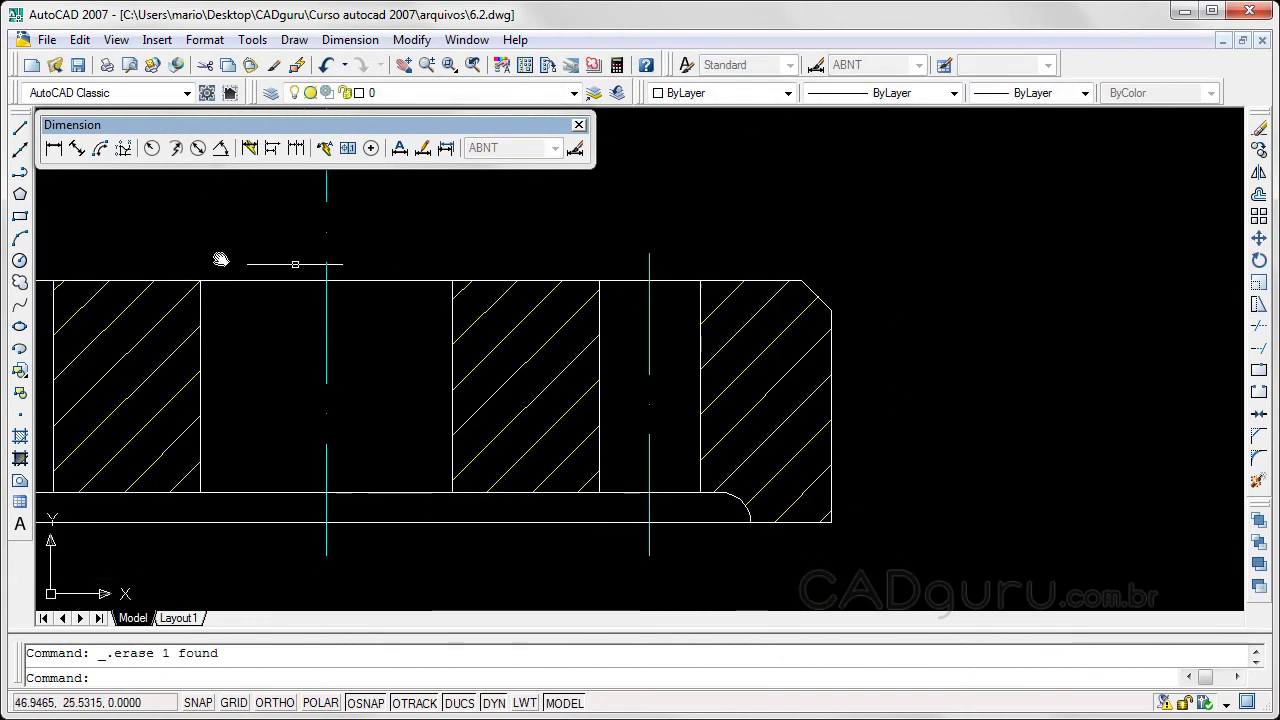
Add a vertical 24±0,02 linear dimension between the section's right-side corners, placed to the right.
left_click(55, 152)
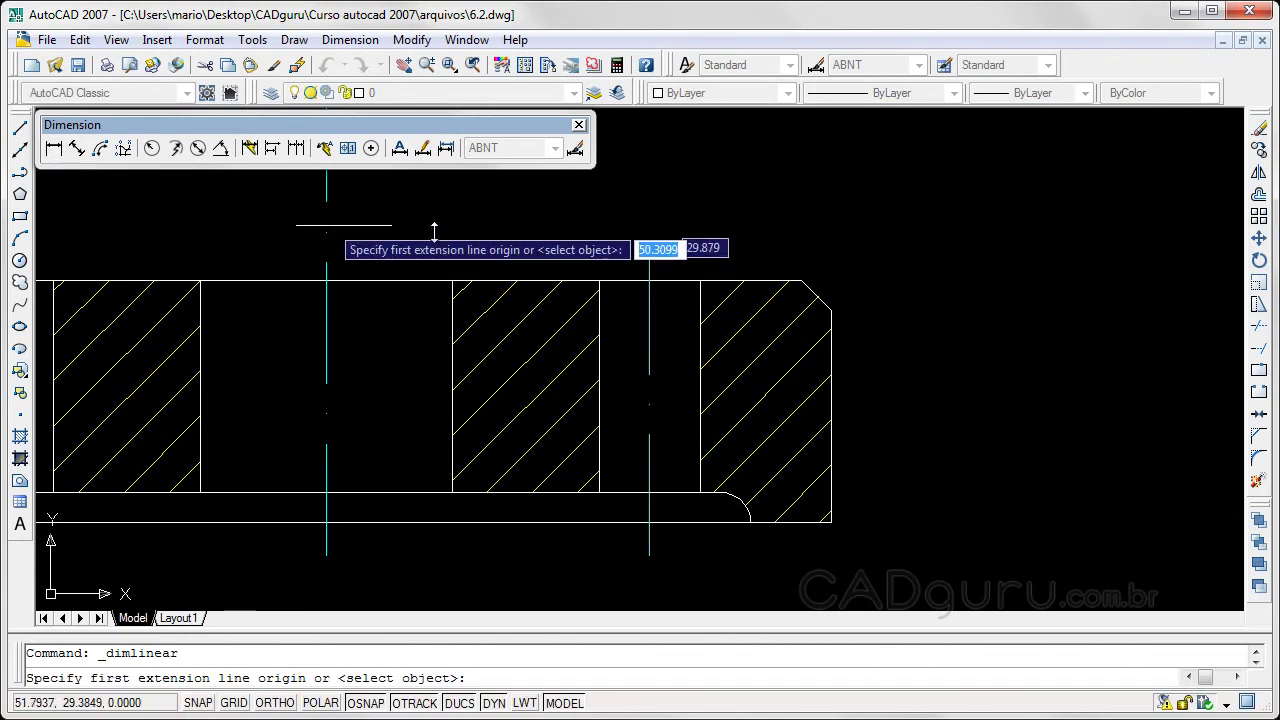
left_click(800, 281)
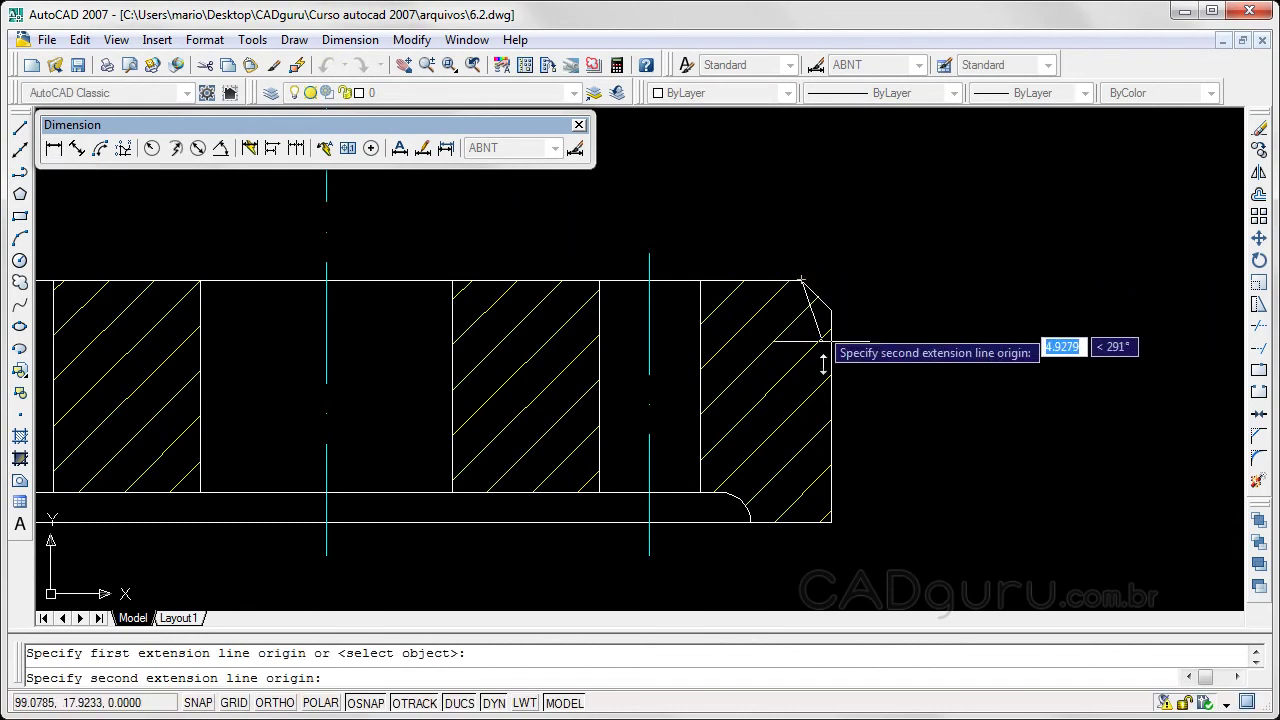
left_click(831, 520)
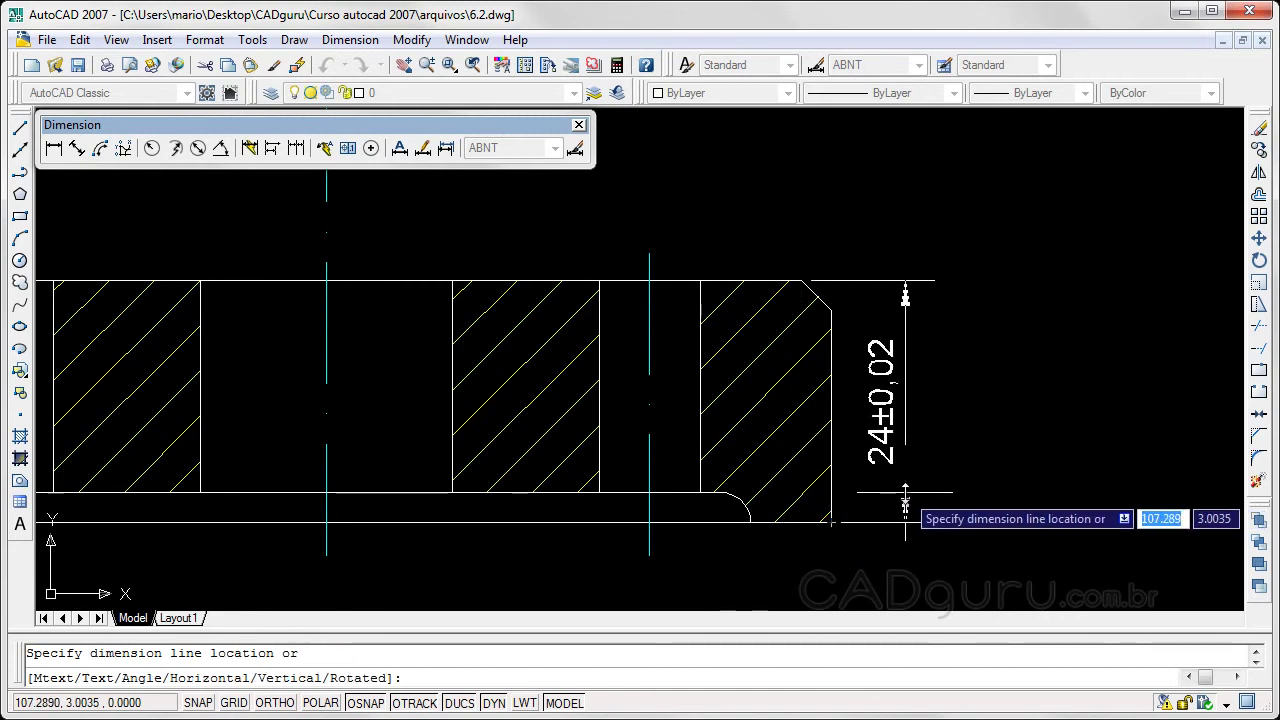
left_click(905, 505)
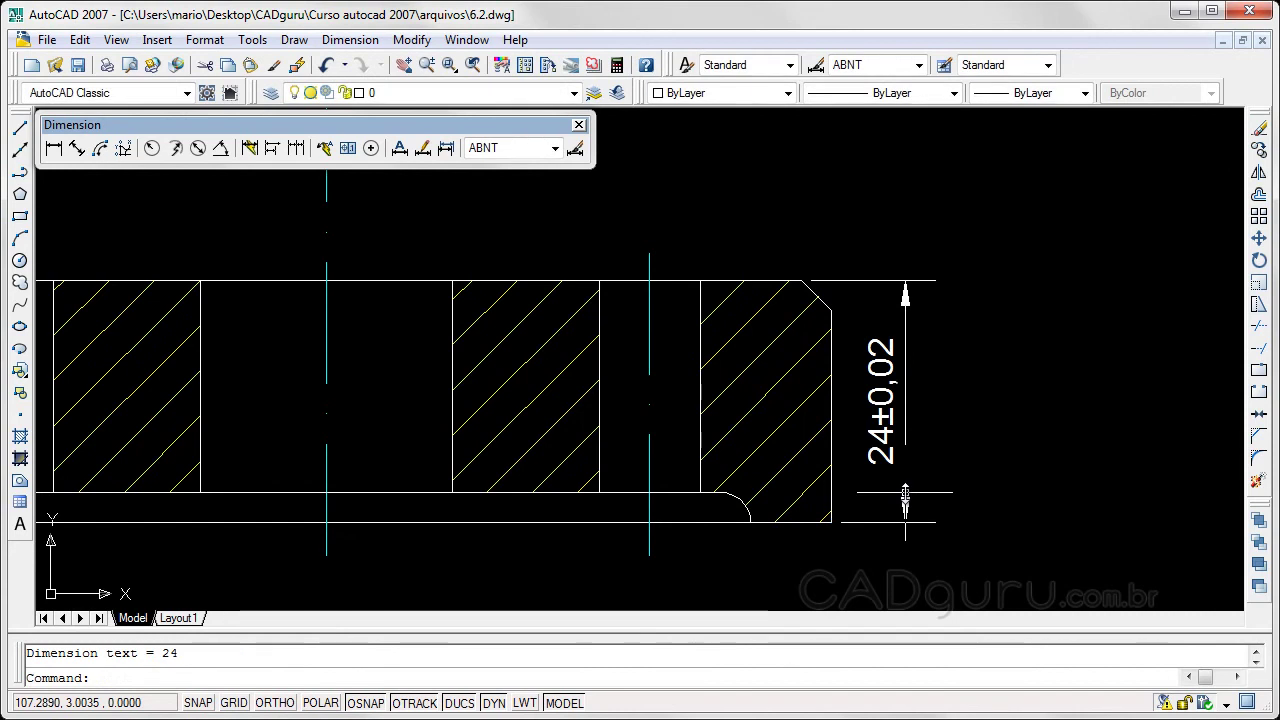
left_click(880, 391)
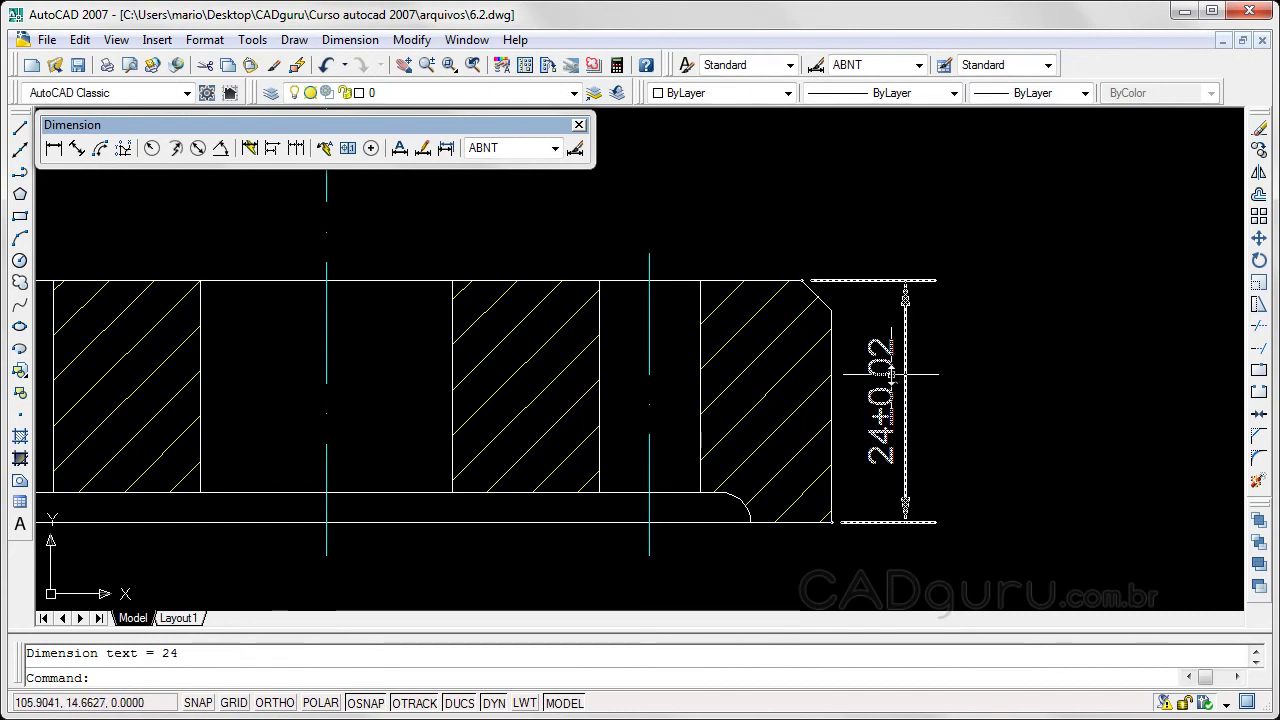
middle_click_drag(443, 243, 723, 230)
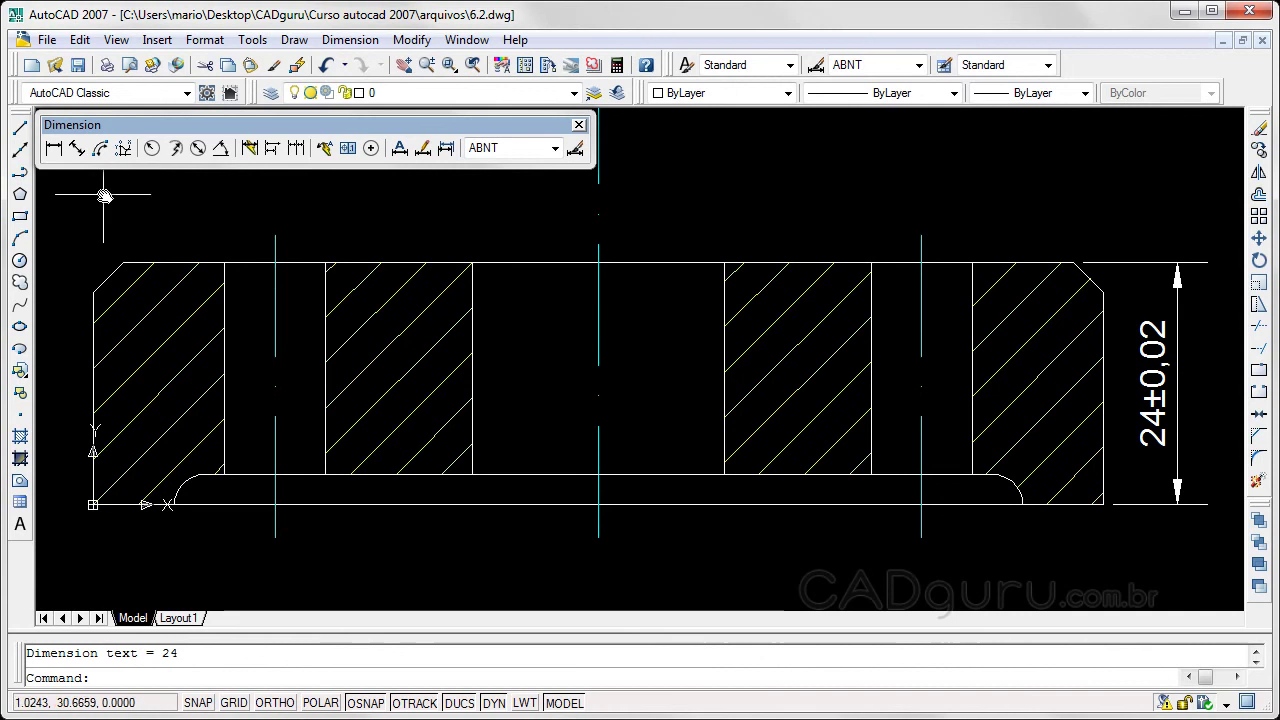
Pick both ends of the lower recess for a linear dimension and open its text in Mtext.
left_click(54, 156)
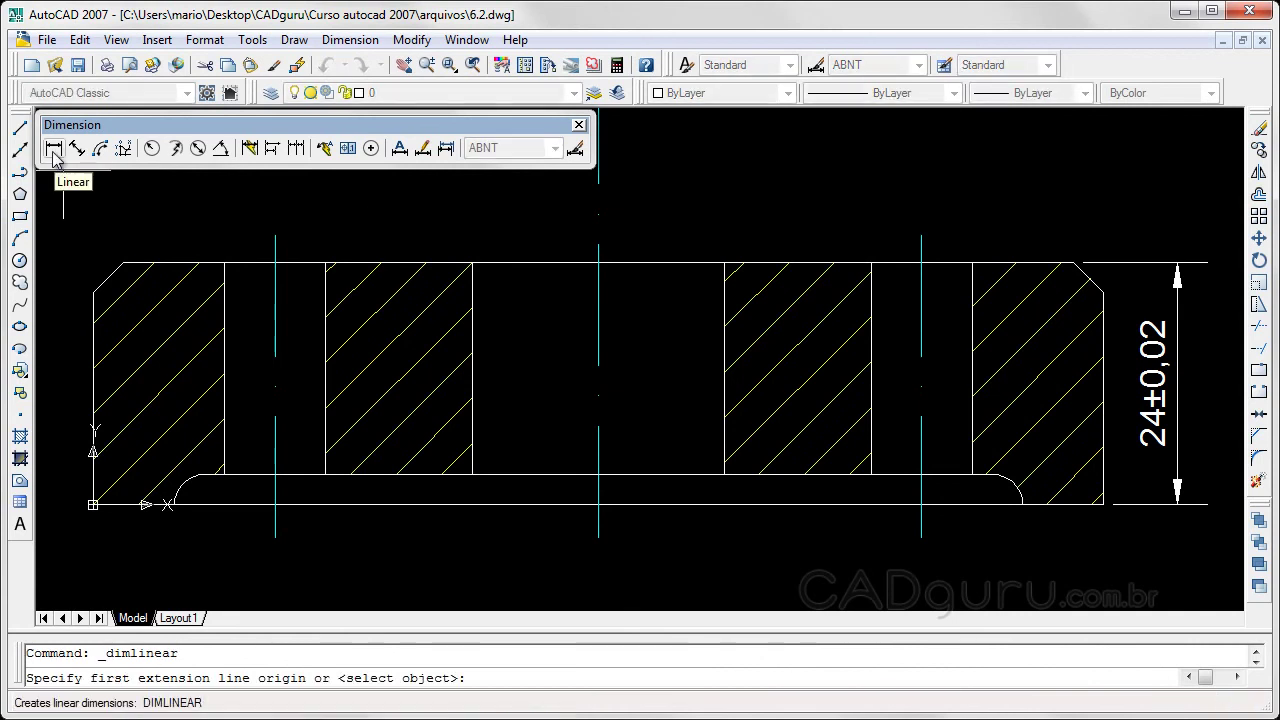
left_click(175, 504)
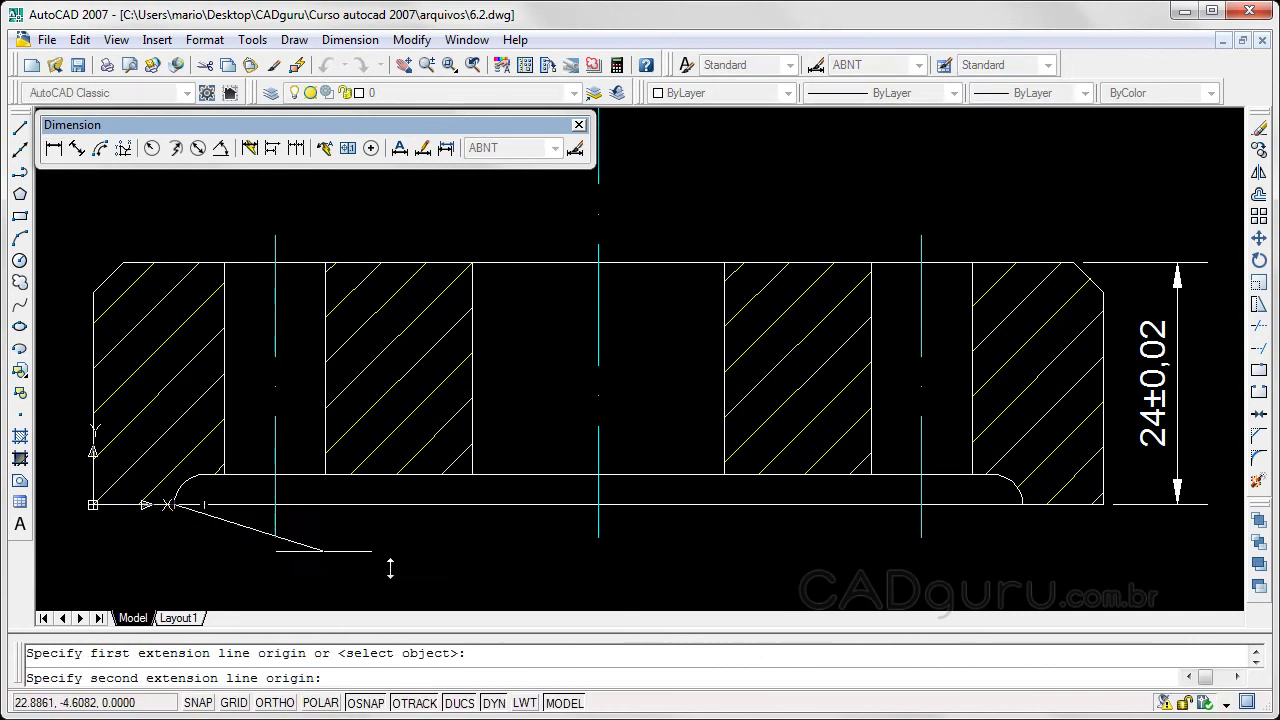
left_click(1023, 504)
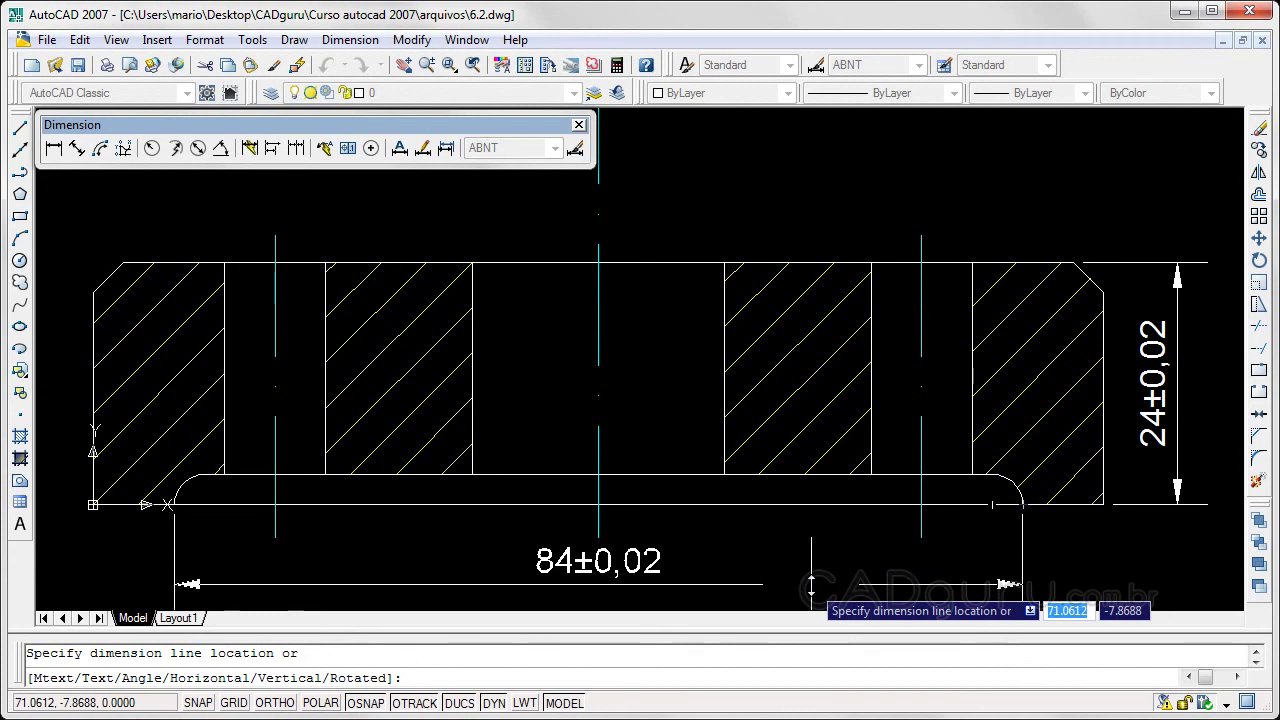
type("m")
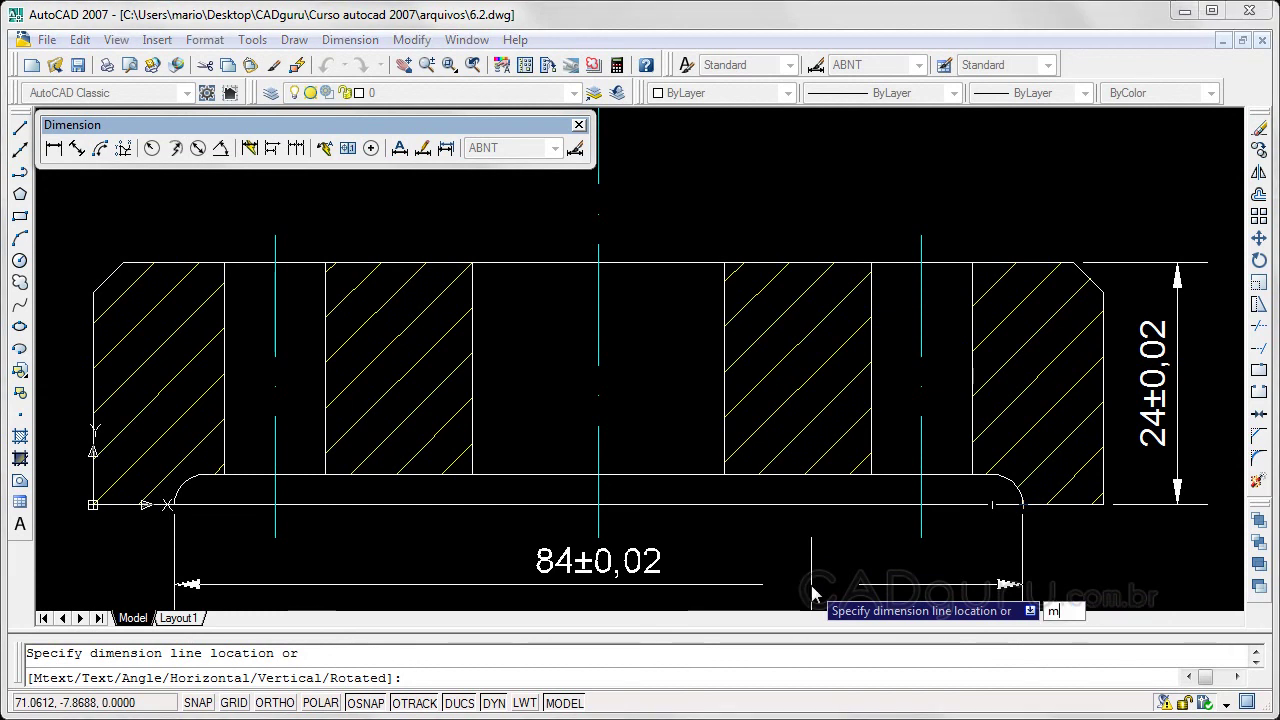
key("Return")
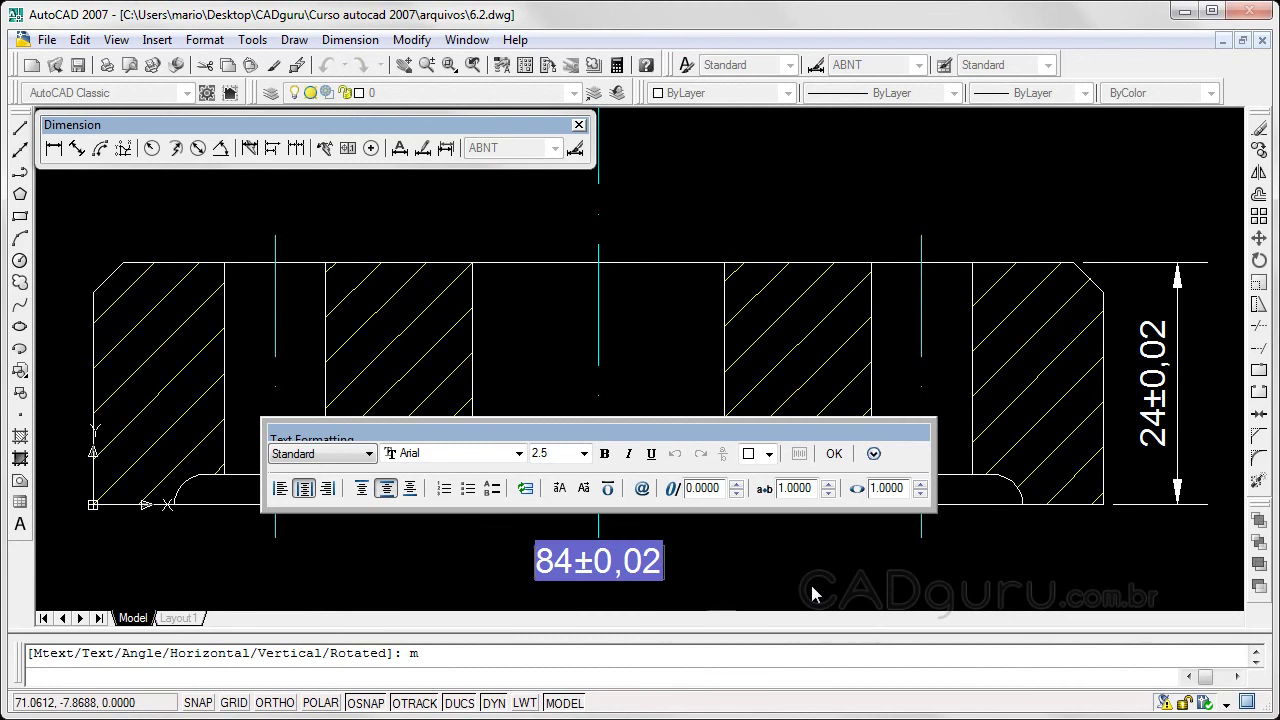
Prefix the text with %%c and place the Ø84±0,02 dimension below the section.
type("%%")
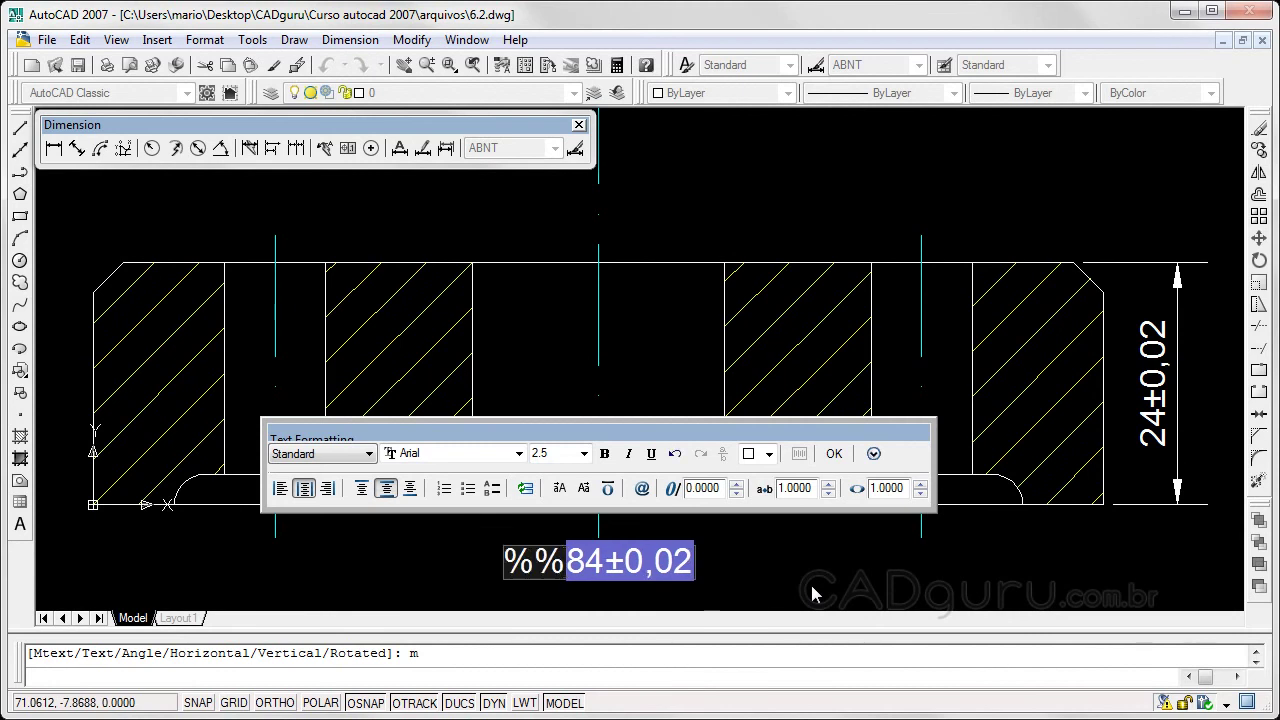
type("c")
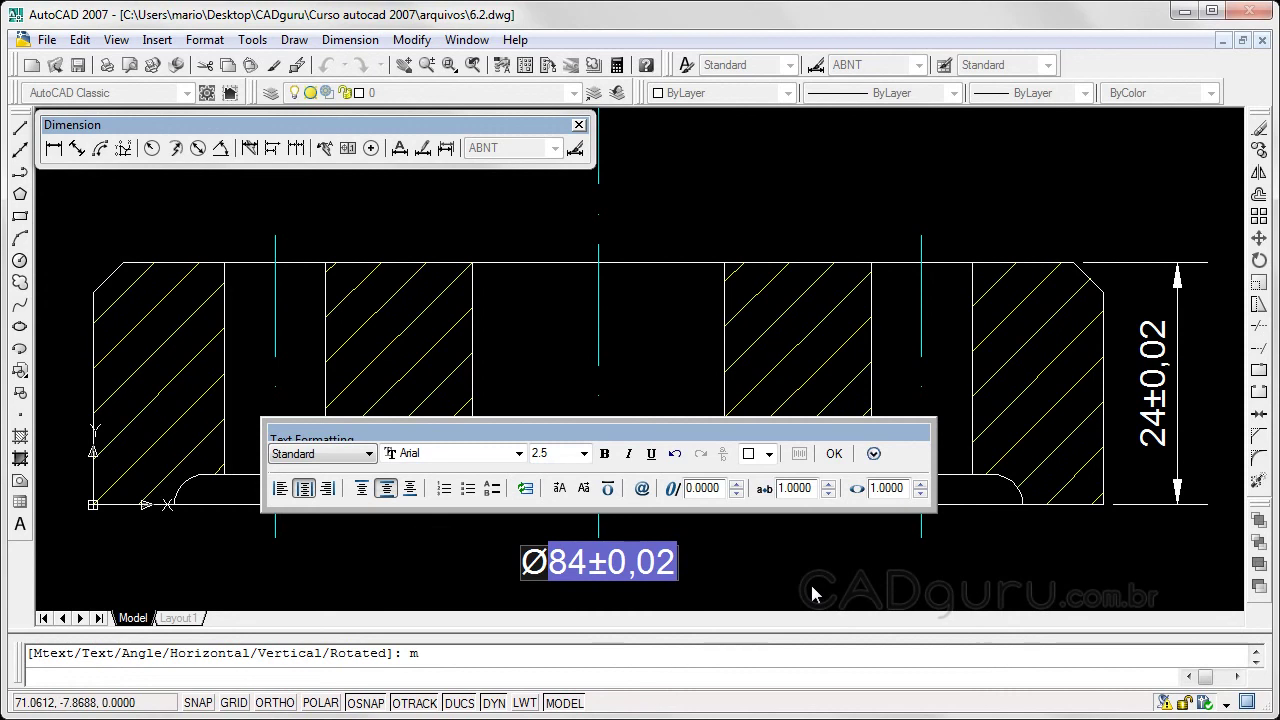
left_click(834, 454)
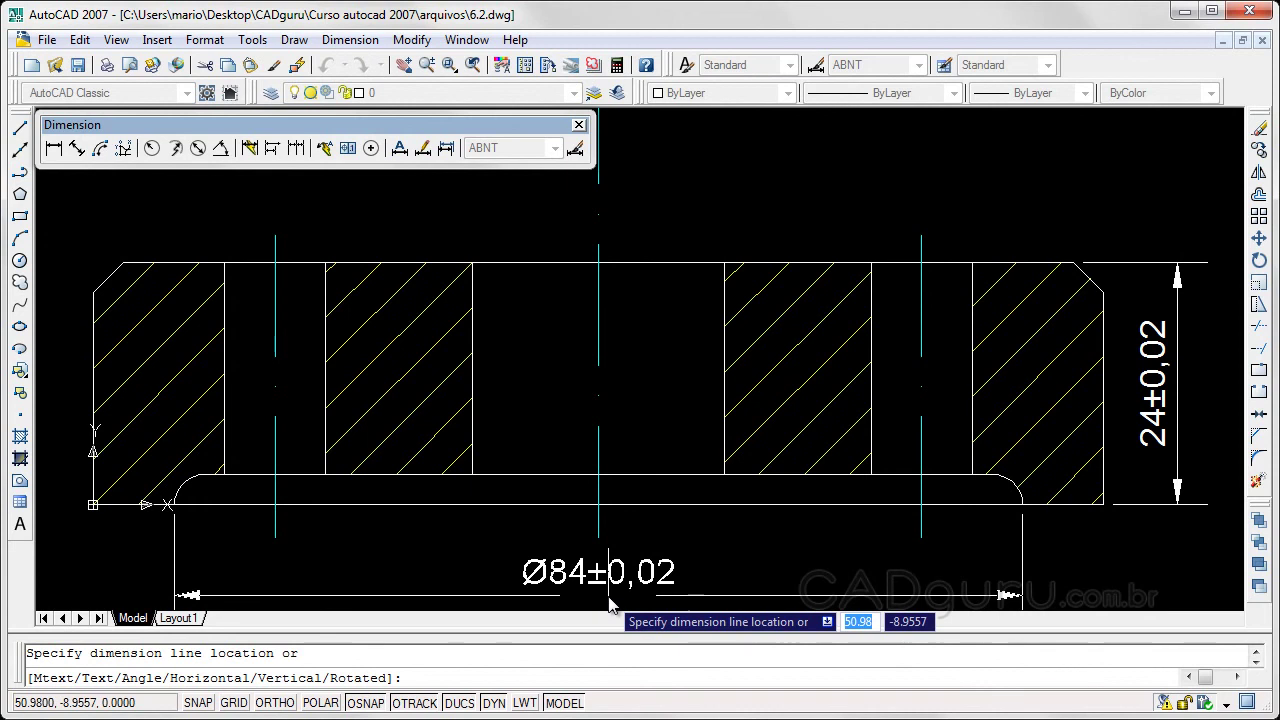
left_click(612, 598)
middle_click_drag(752, 554, 758, 510)
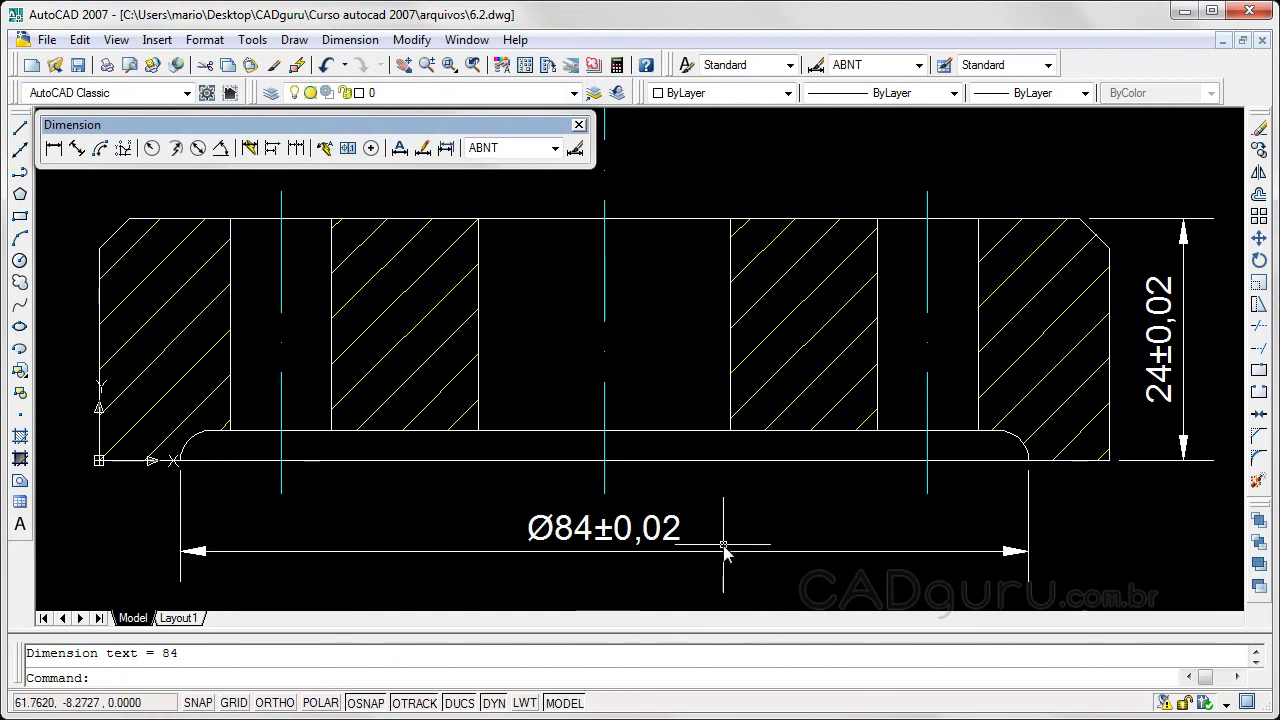
Dimension the small hole on the half-round top view as Ø10±0,02.
middle_click_drag(788, 224, 800, 534)
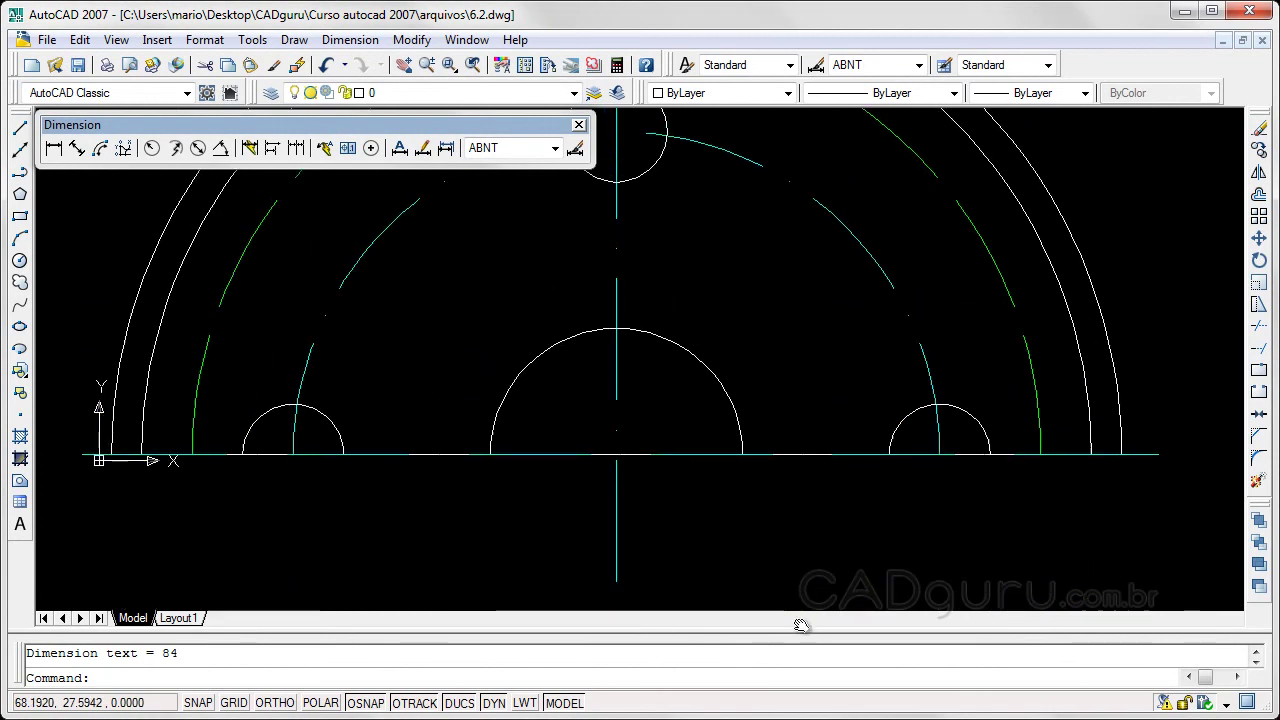
scroll(803, 429, "up", 2)
scroll(810, 466, "up", 2)
scroll(810, 462, "down", 1)
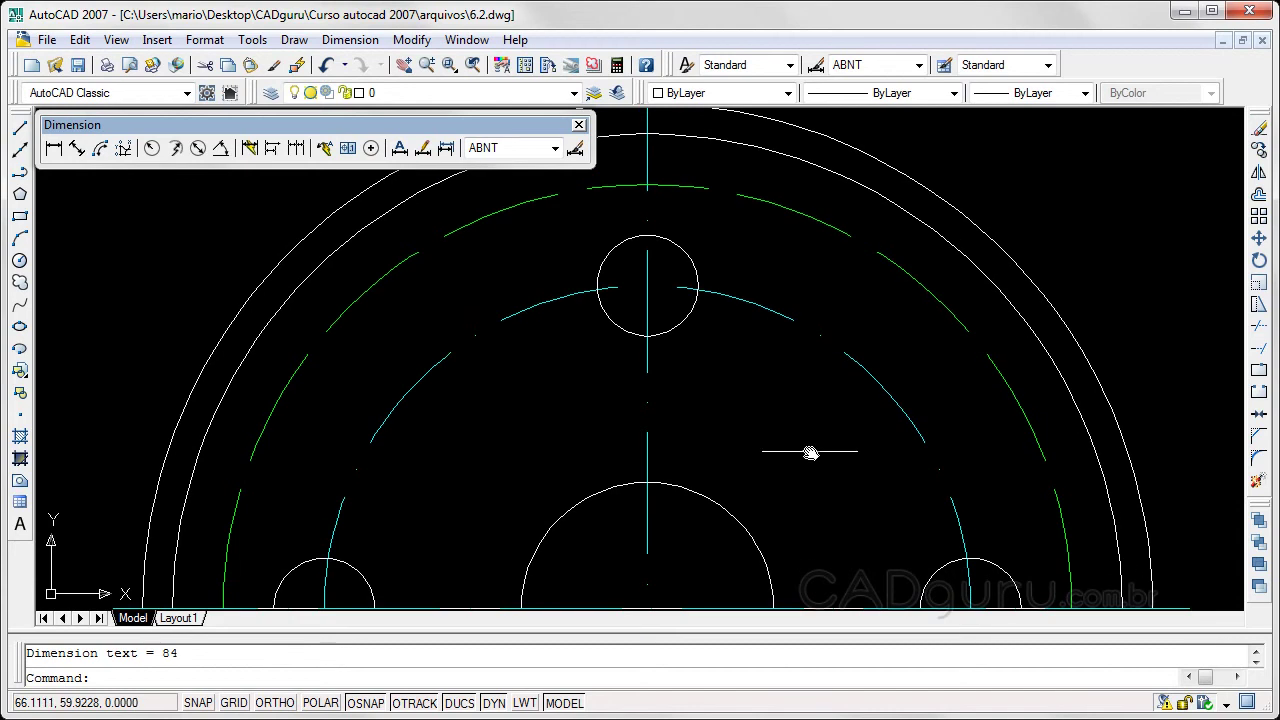
scroll(810, 455, "down", 1)
middle_click_drag(807, 457, 789, 437)
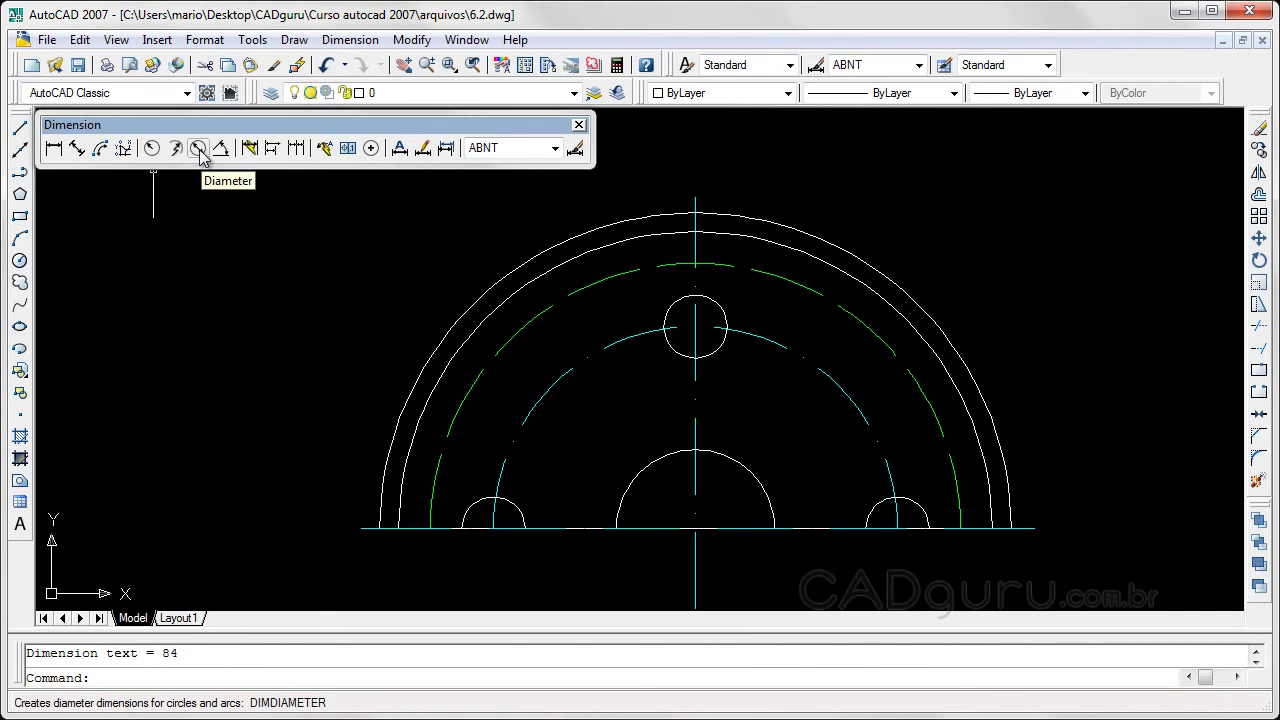
left_click(199, 149)
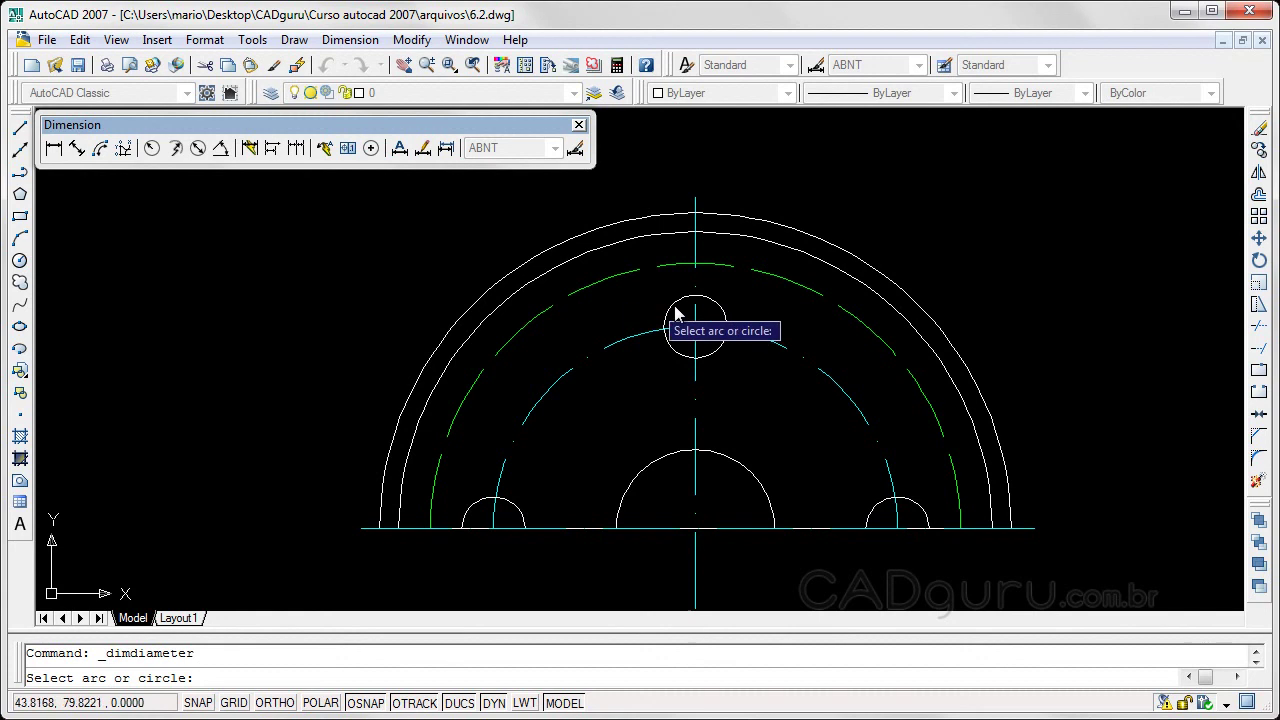
left_click(724, 307)
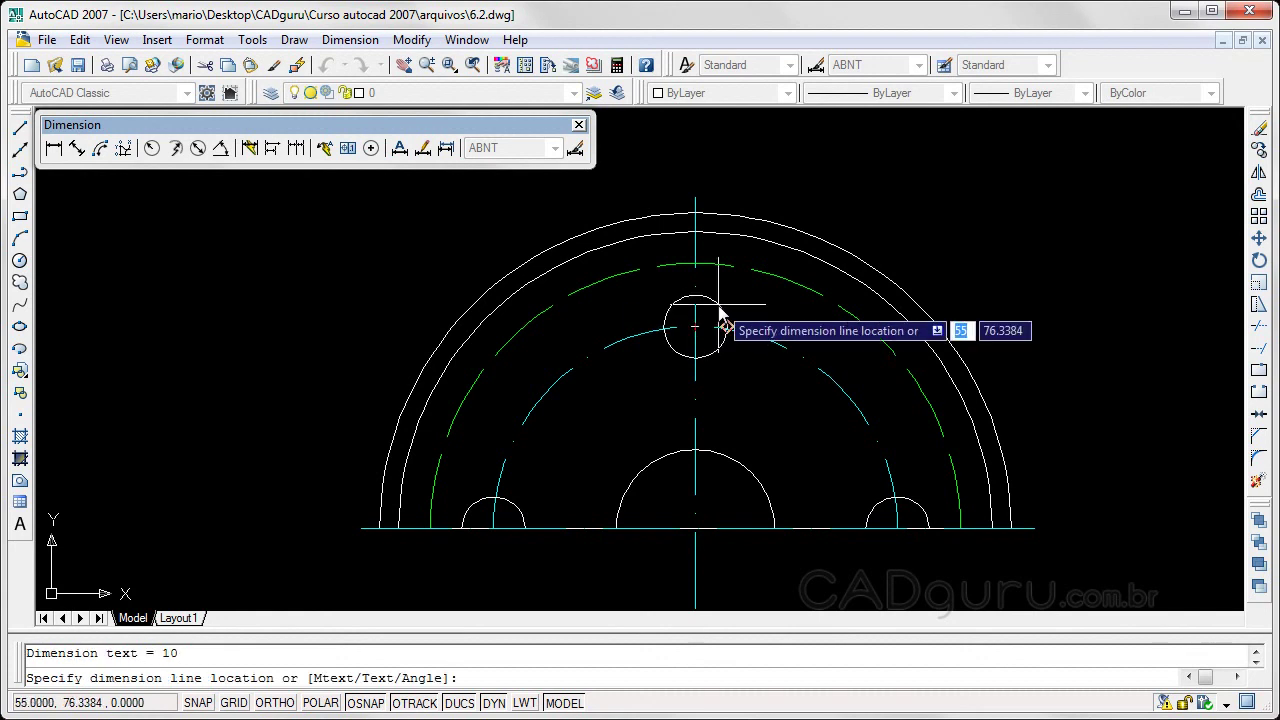
left_click(741, 385)
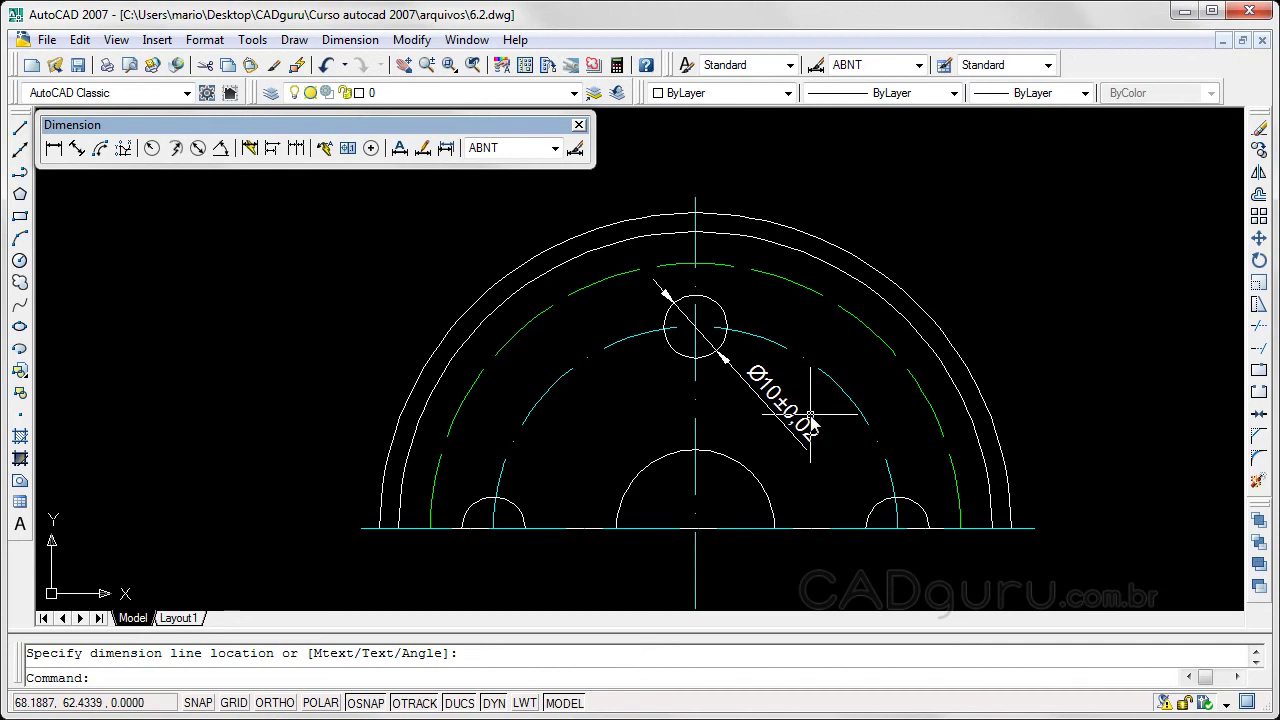
Dimension the flange's outer arc with an R50±0,02 radius placed to its right.
left_click(152, 150)
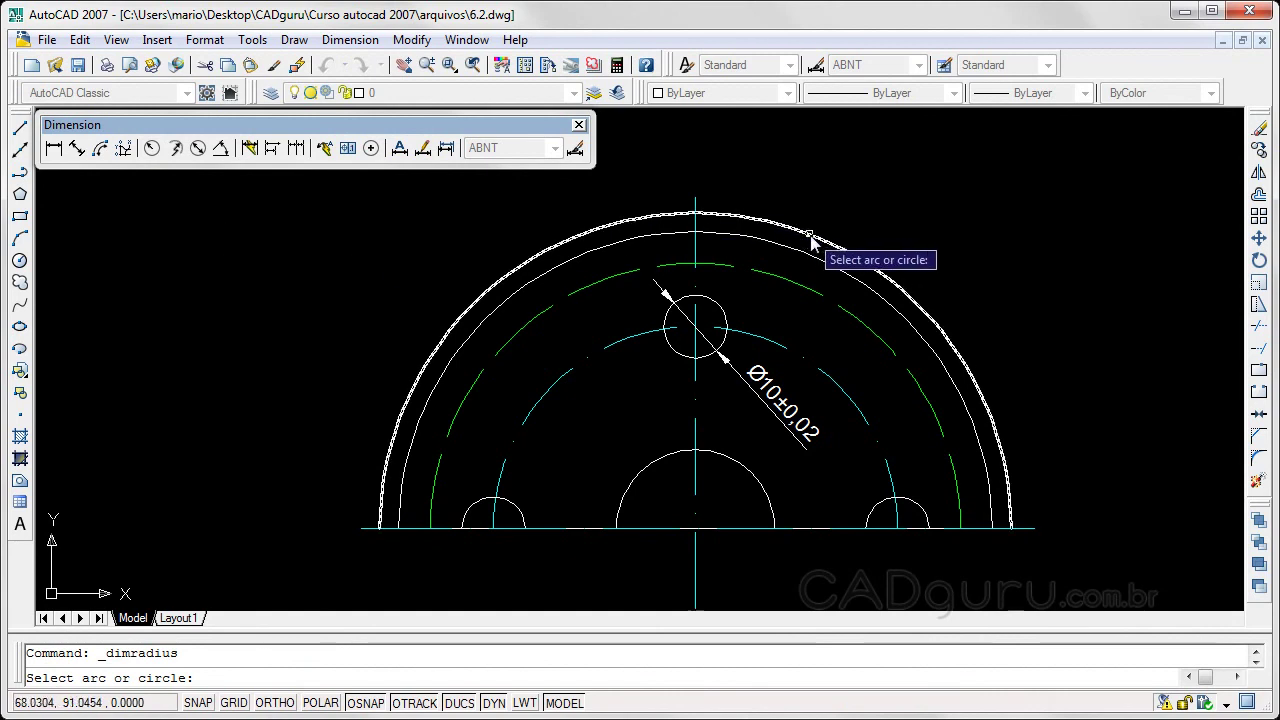
left_click(881, 274)
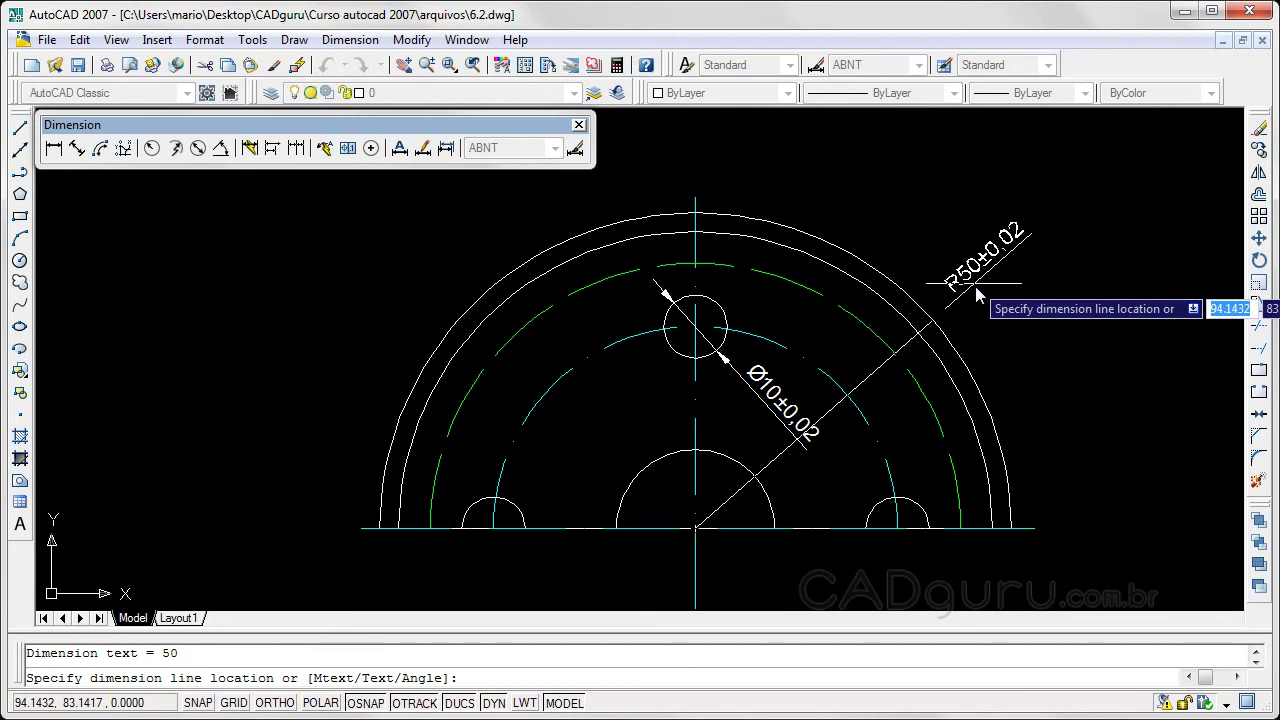
left_click(1035, 370)
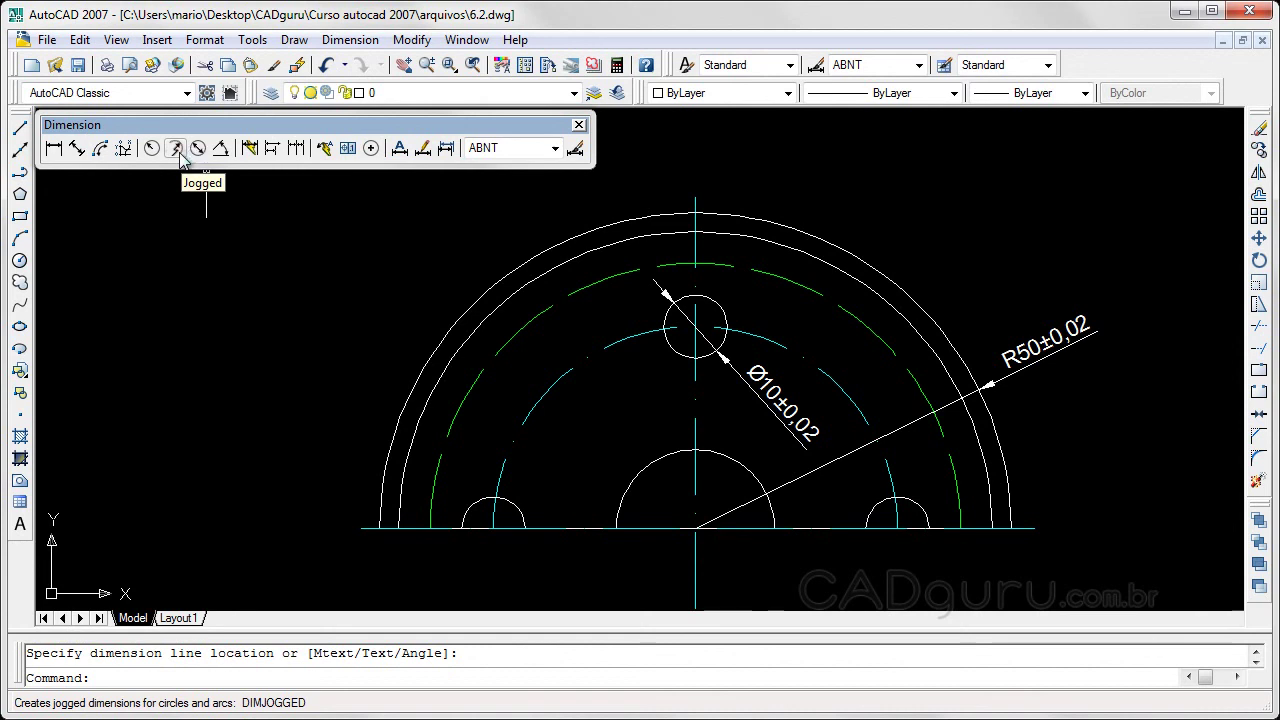
Add a jogged R12,5±0,02 radius to the central arc, setting override centre and jog location.
left_click(181, 157)
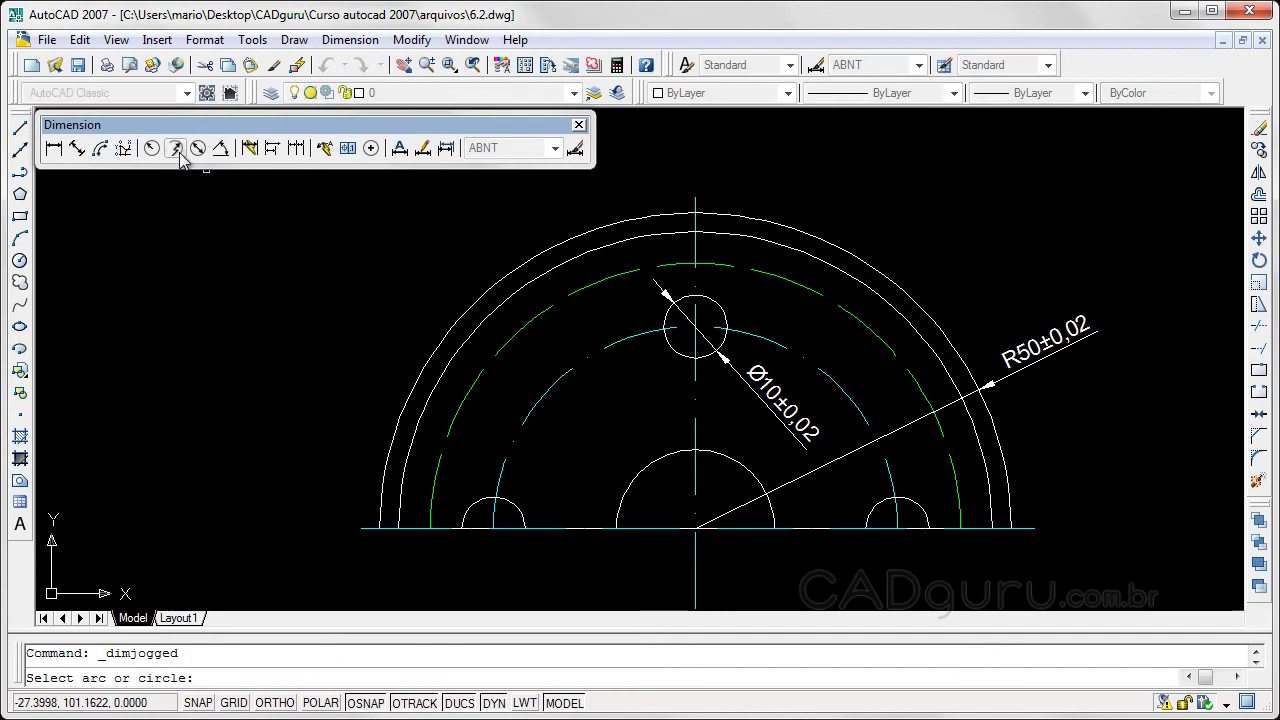
left_click(625, 495)
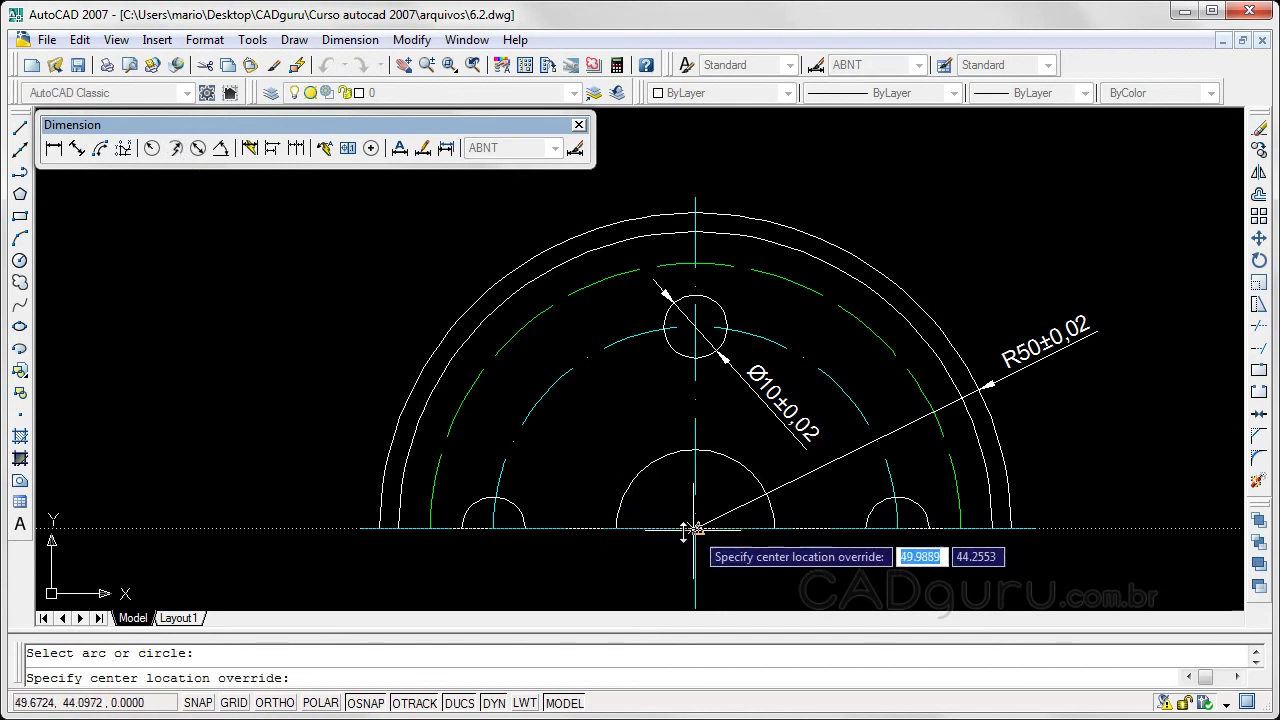
left_click(695, 528)
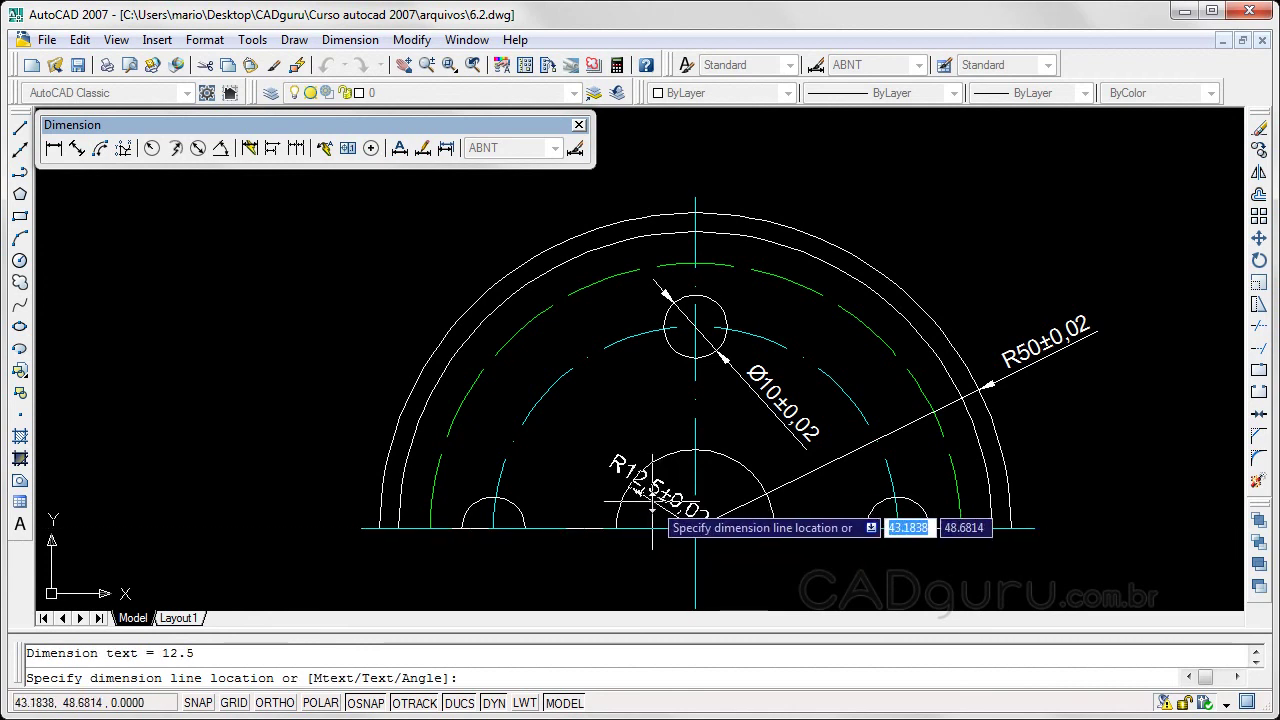
left_click(652, 500)
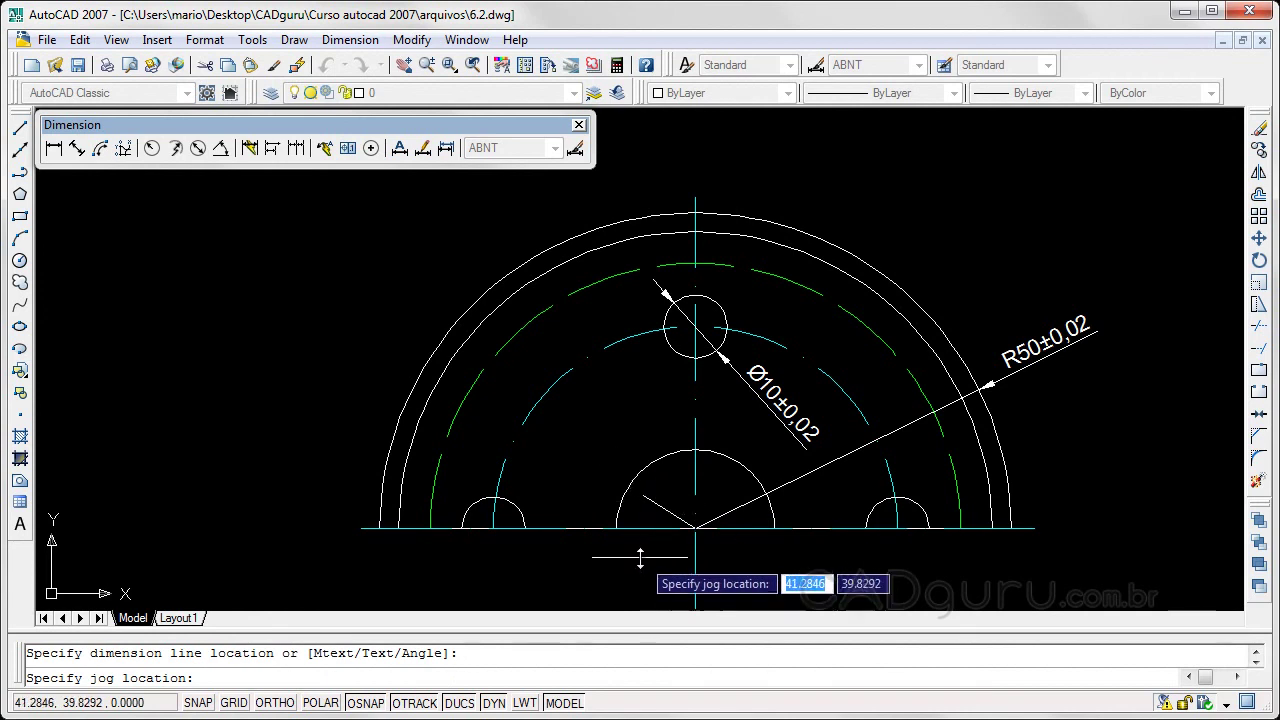
left_click(672, 528)
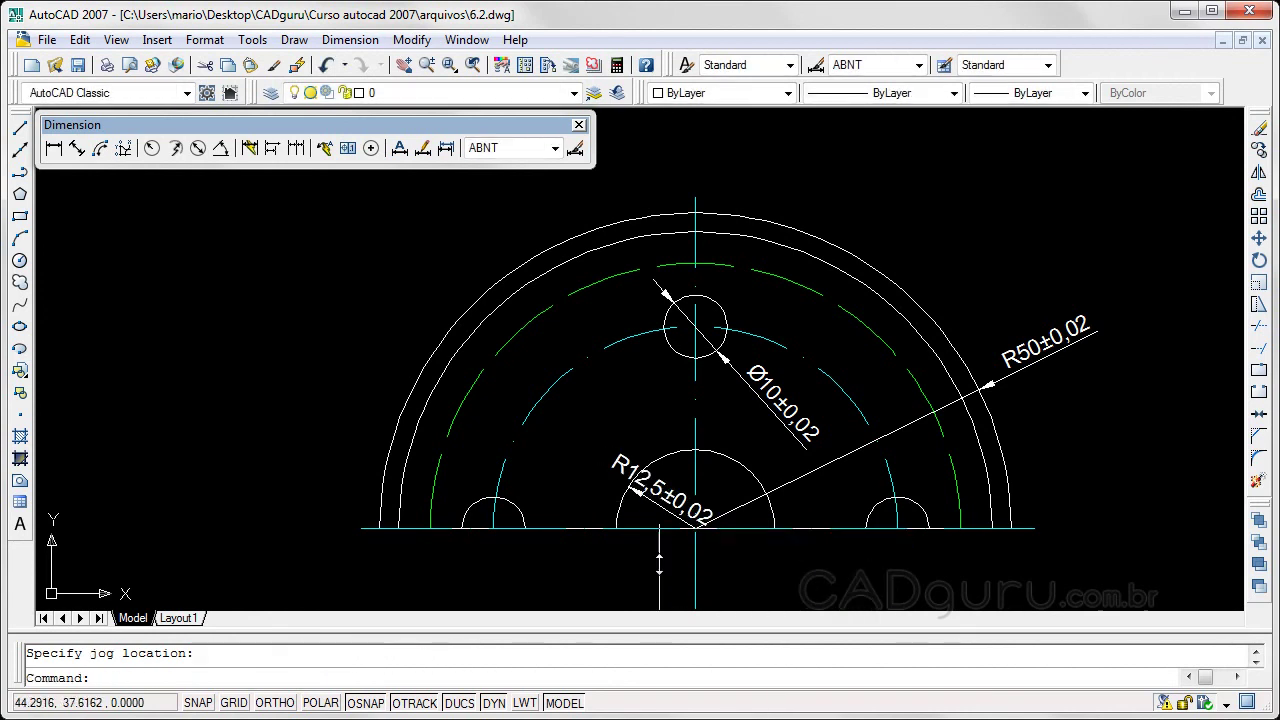
scroll(675, 528, "up", 5)
scroll(675, 528, "up", 1)
scroll(675, 528, "up", 1)
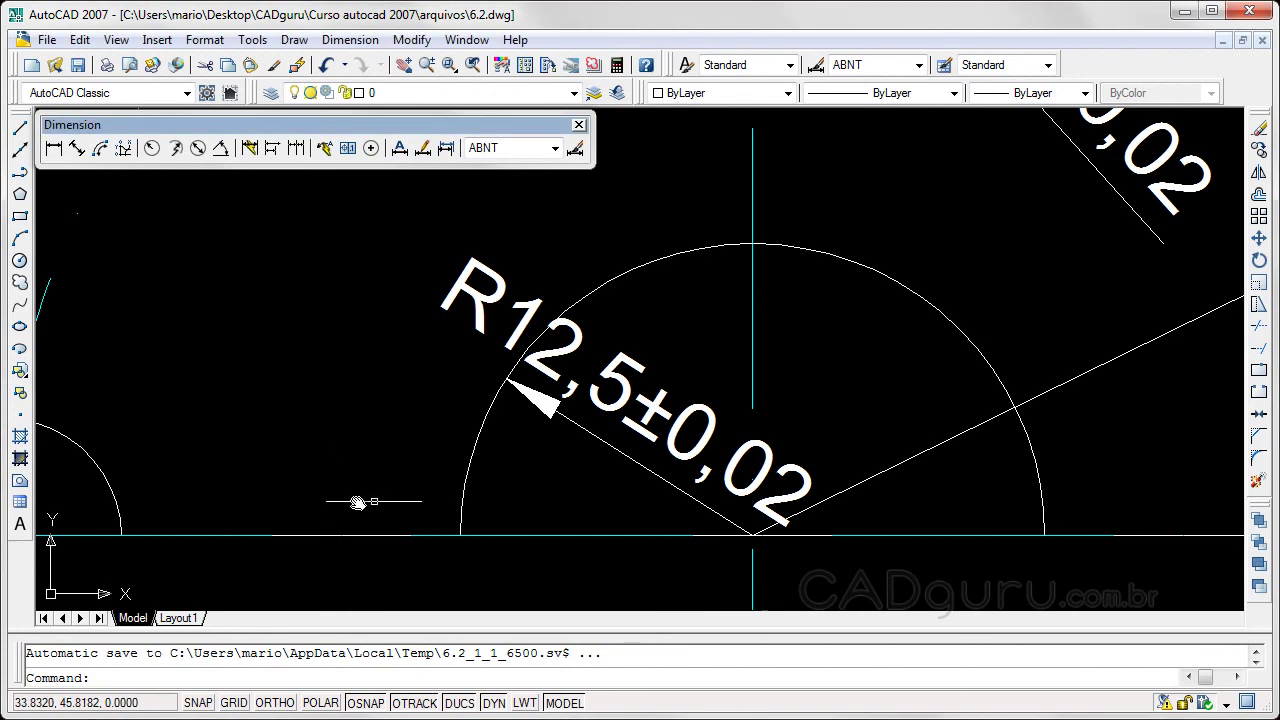
Draw a horizontal line leftward from the chamfer's top corner with ORTHO on.
mouse_move(371, 503)
middle_mouse_down()
mouse_move(681, 394)
mouse_move(717, 283)
mouse_move(734, 326)
mouse_move(466, 369)
middle_mouse_up()
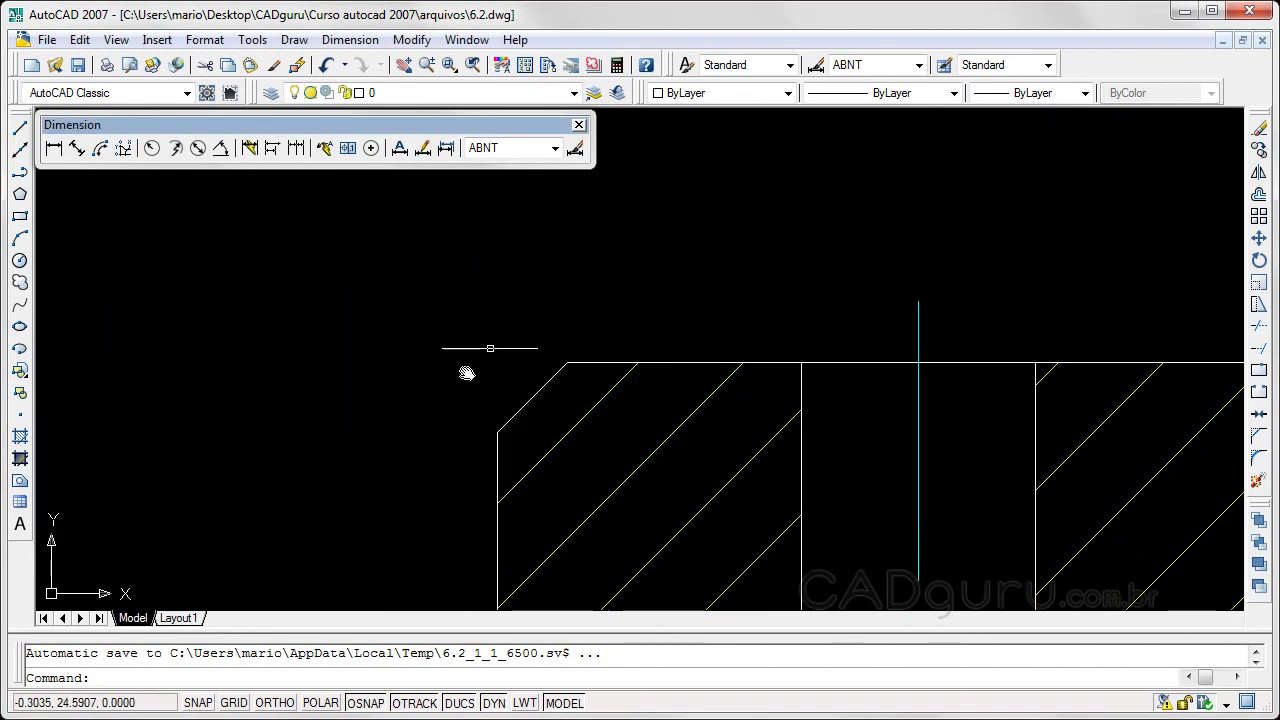
left_click(566, 363)
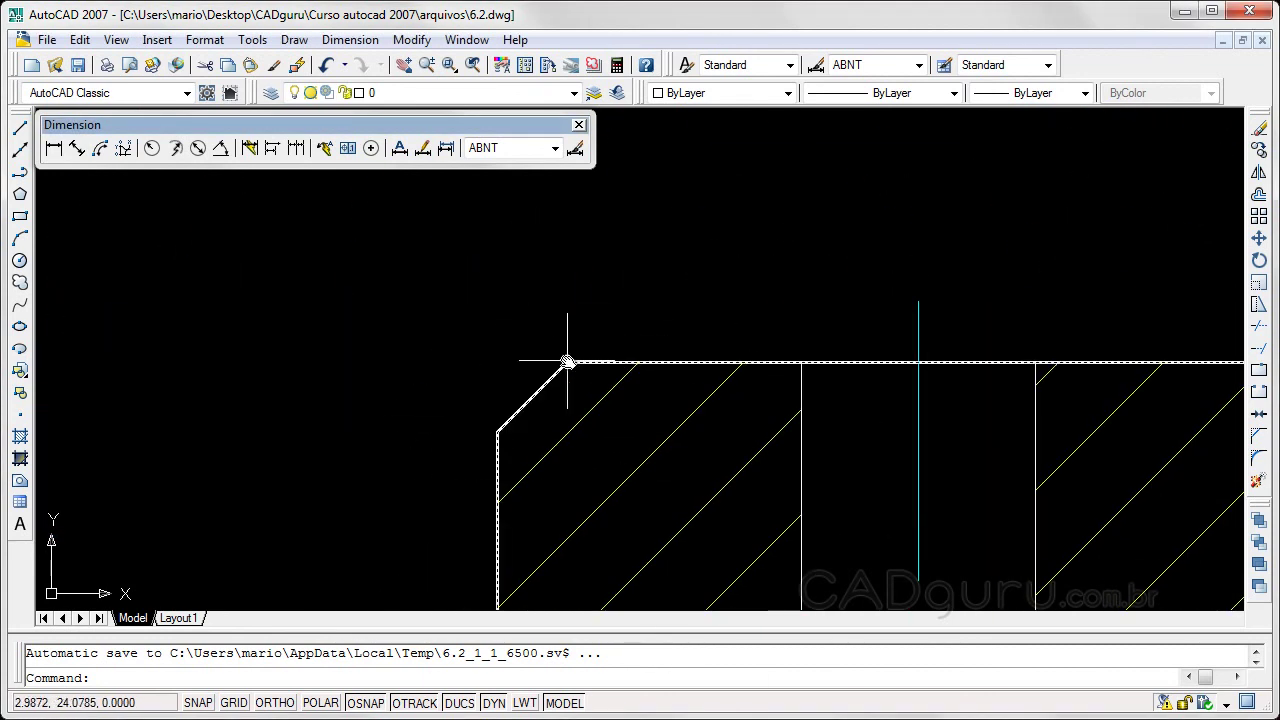
key("Escape")
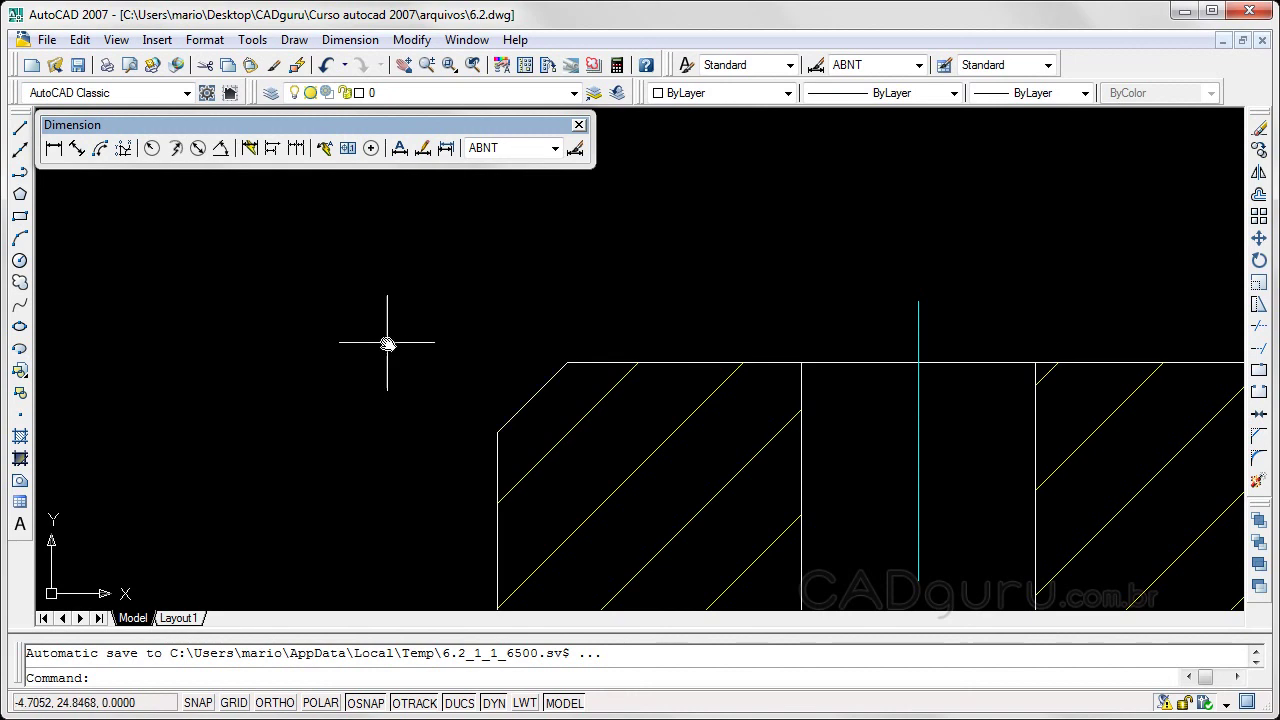
left_click(21, 128)
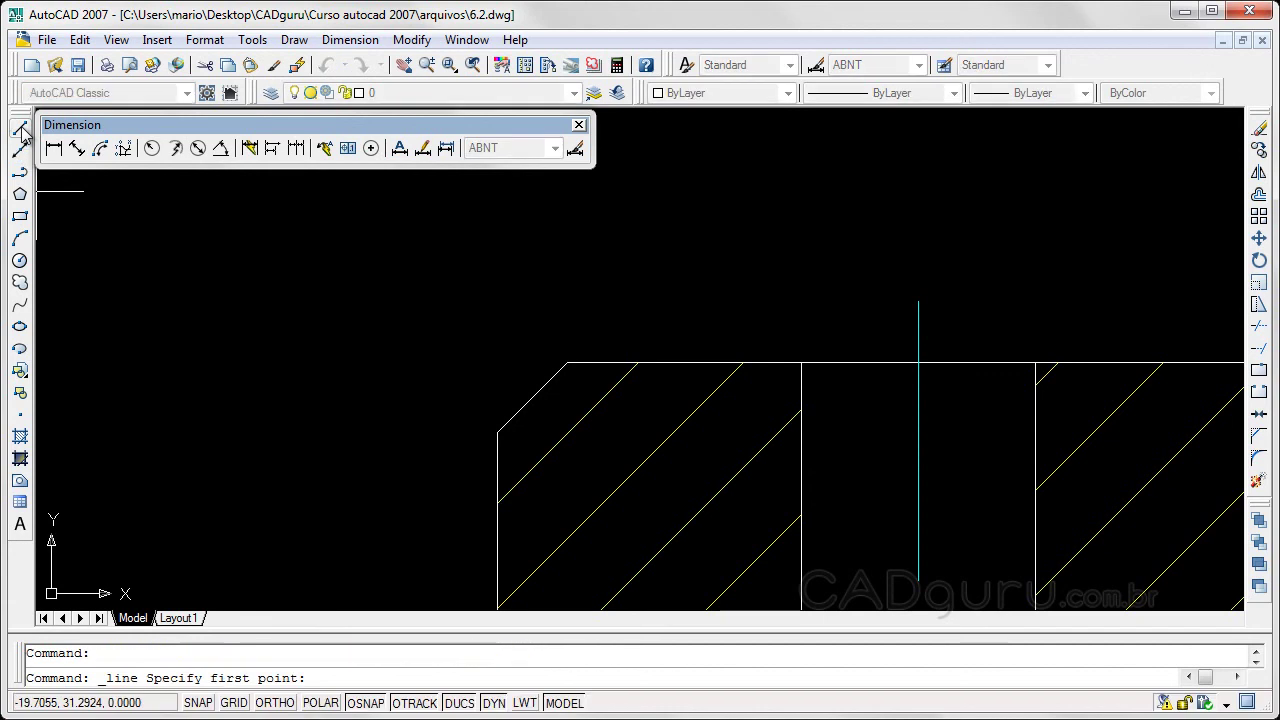
left_click(567, 363)
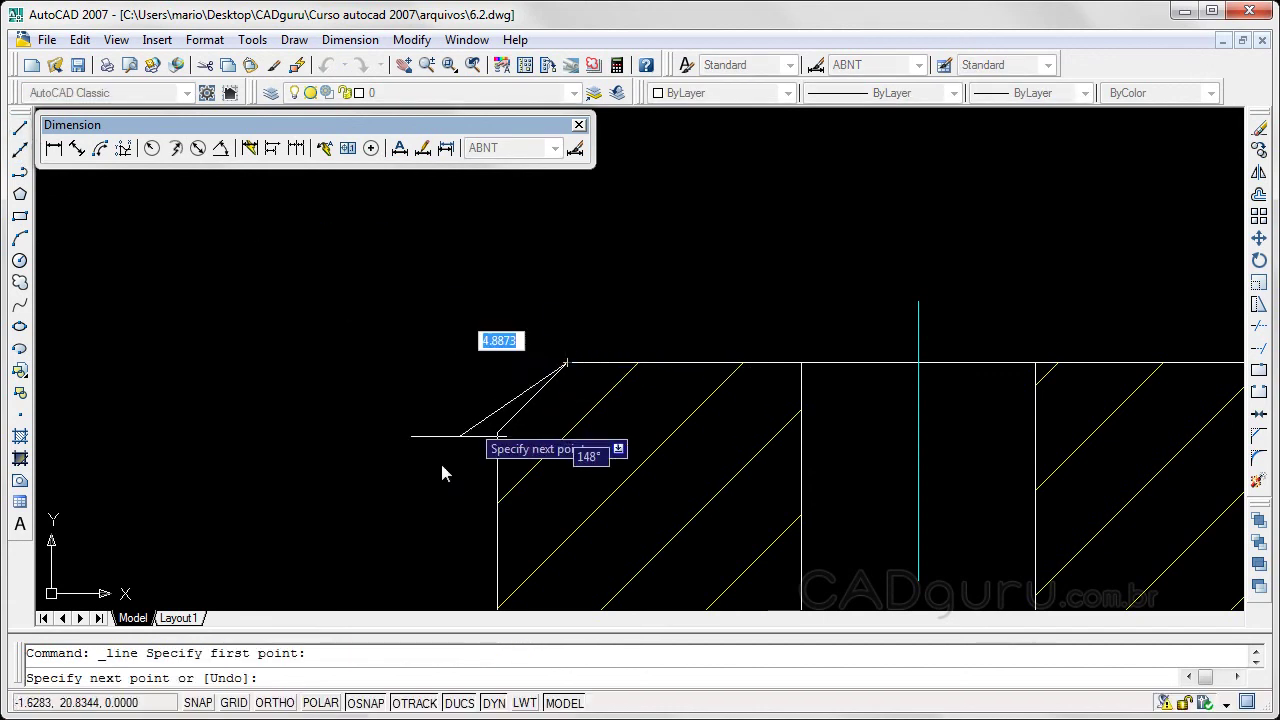
left_click(275, 703)
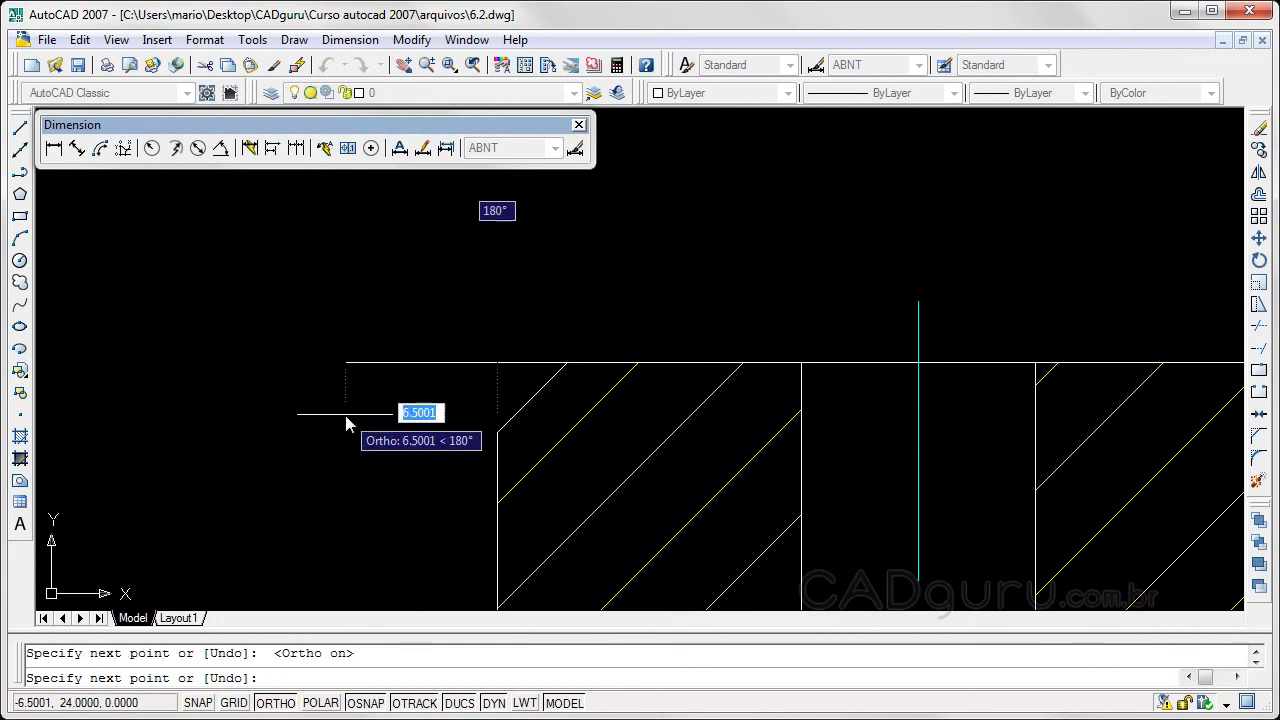
key("Escape")
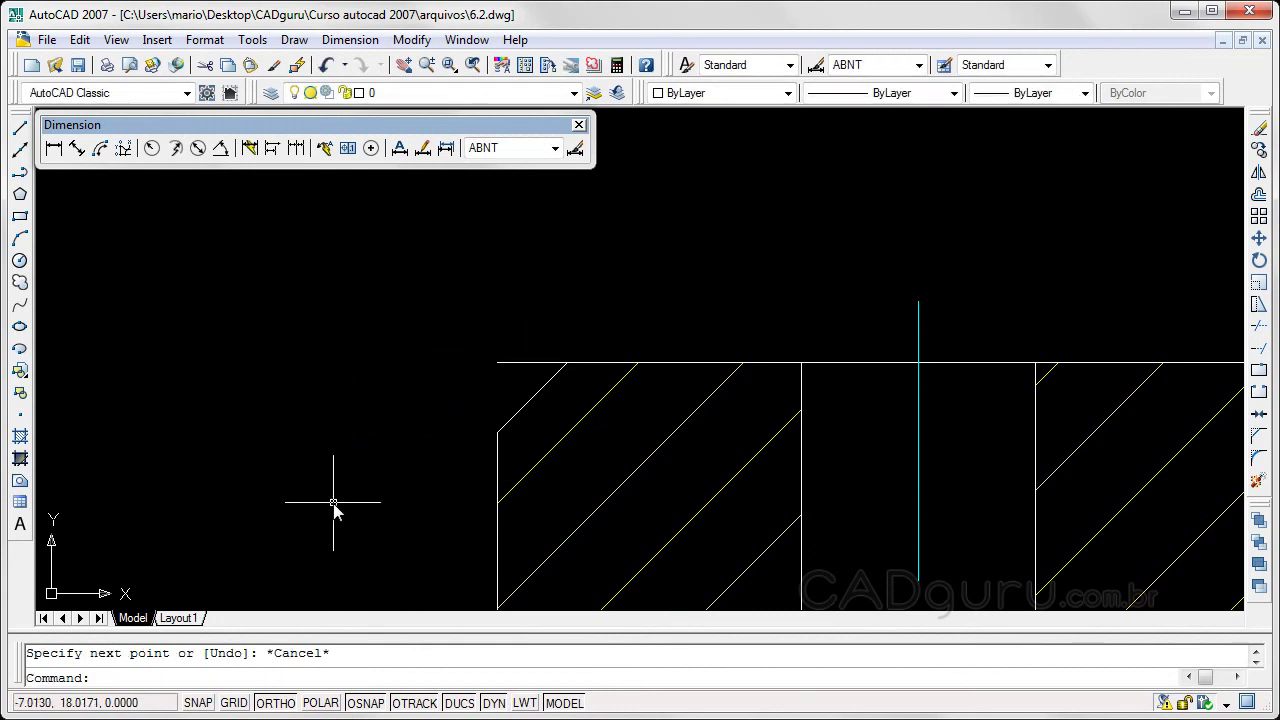
Add a 45°±0° angular dimension between the extended top edge and the chamfer line.
left_click(220, 150)
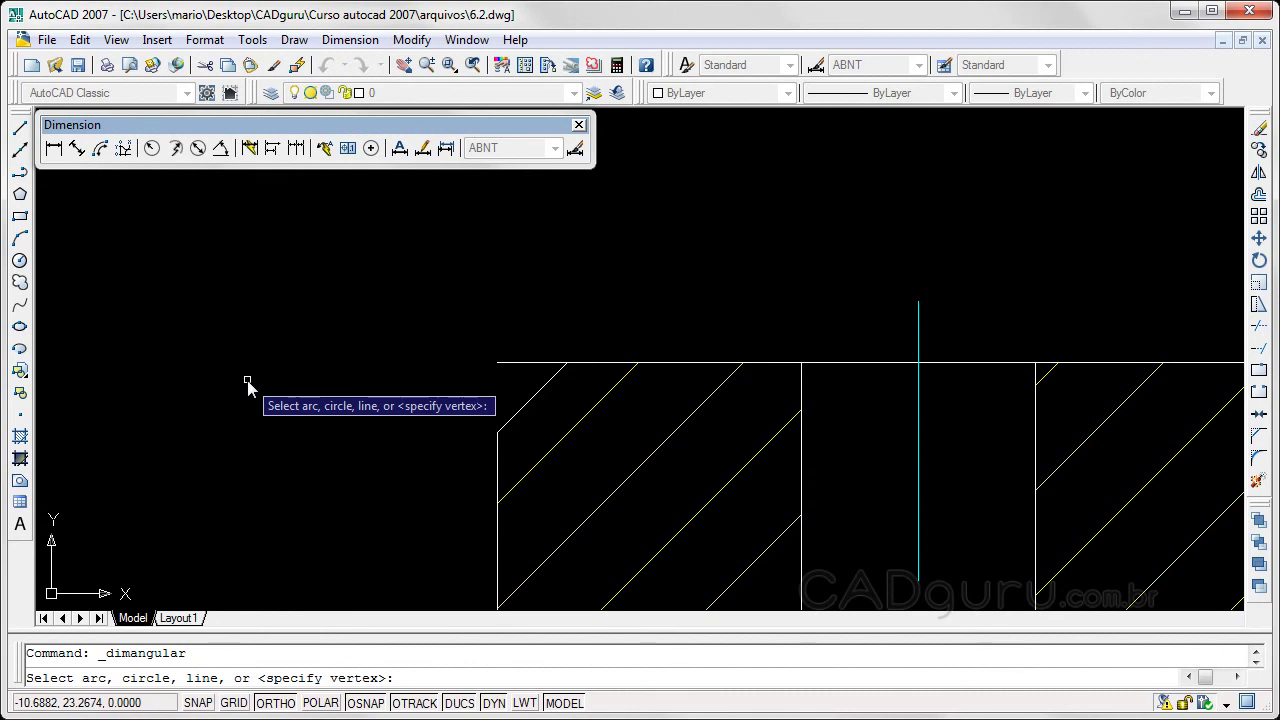
left_click(519, 364)
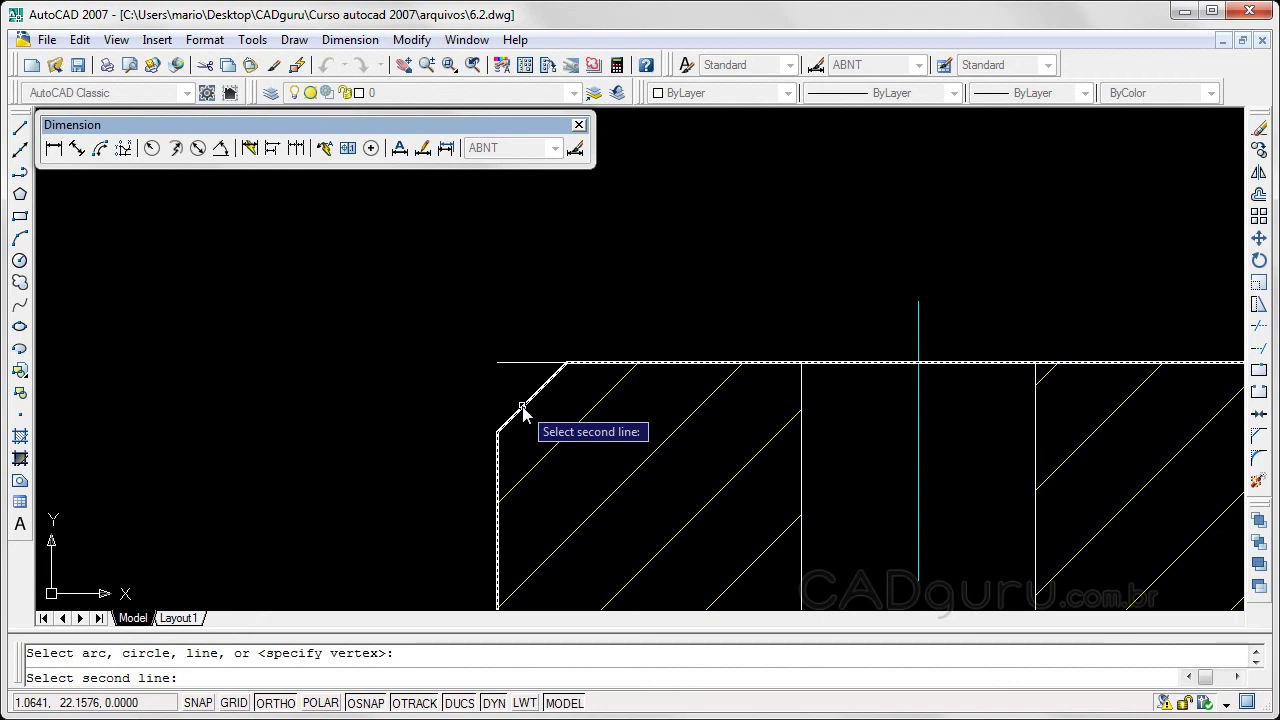
left_click(522, 409)
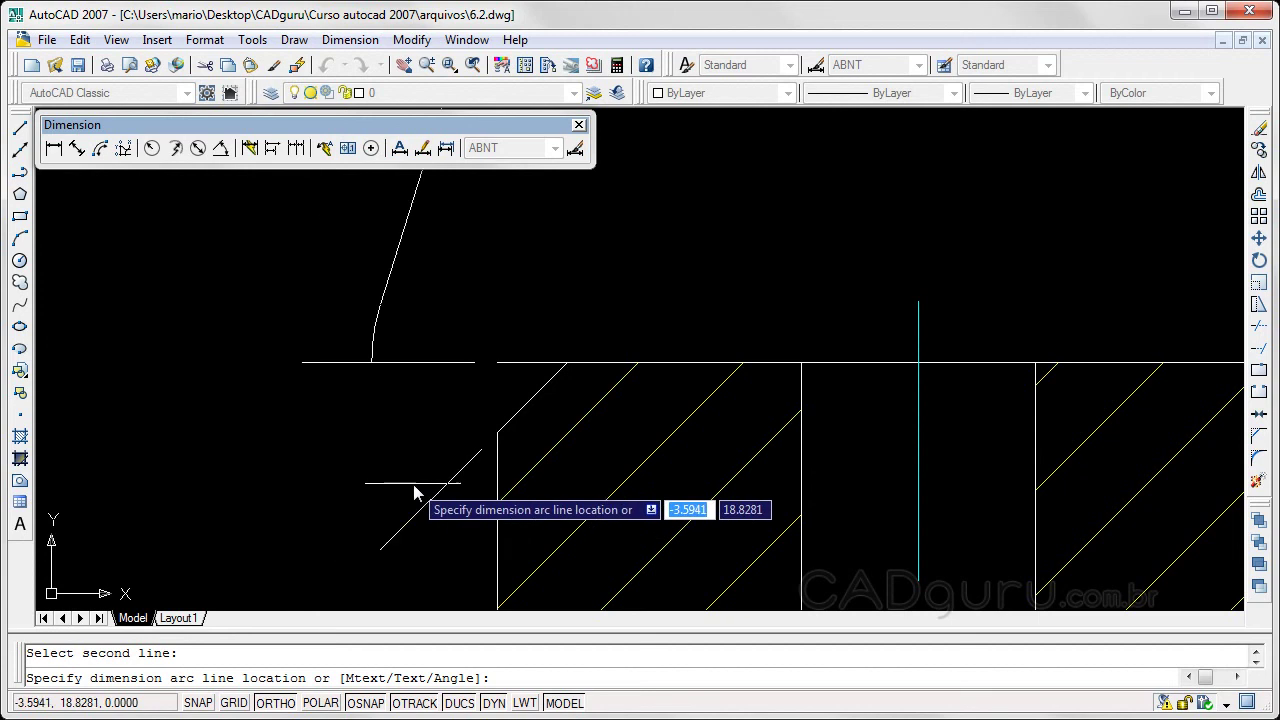
left_click(362, 497)
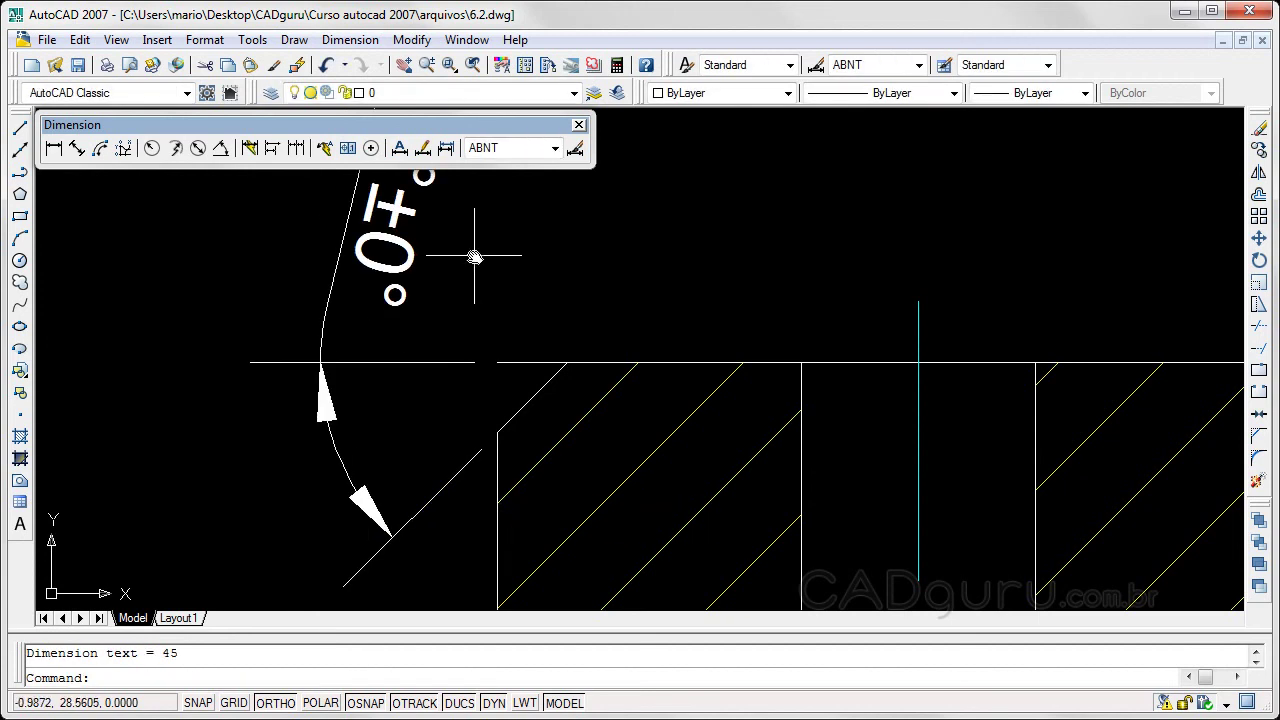
scroll(480, 280, "down", 2)
scroll(490, 300, "down", 3)
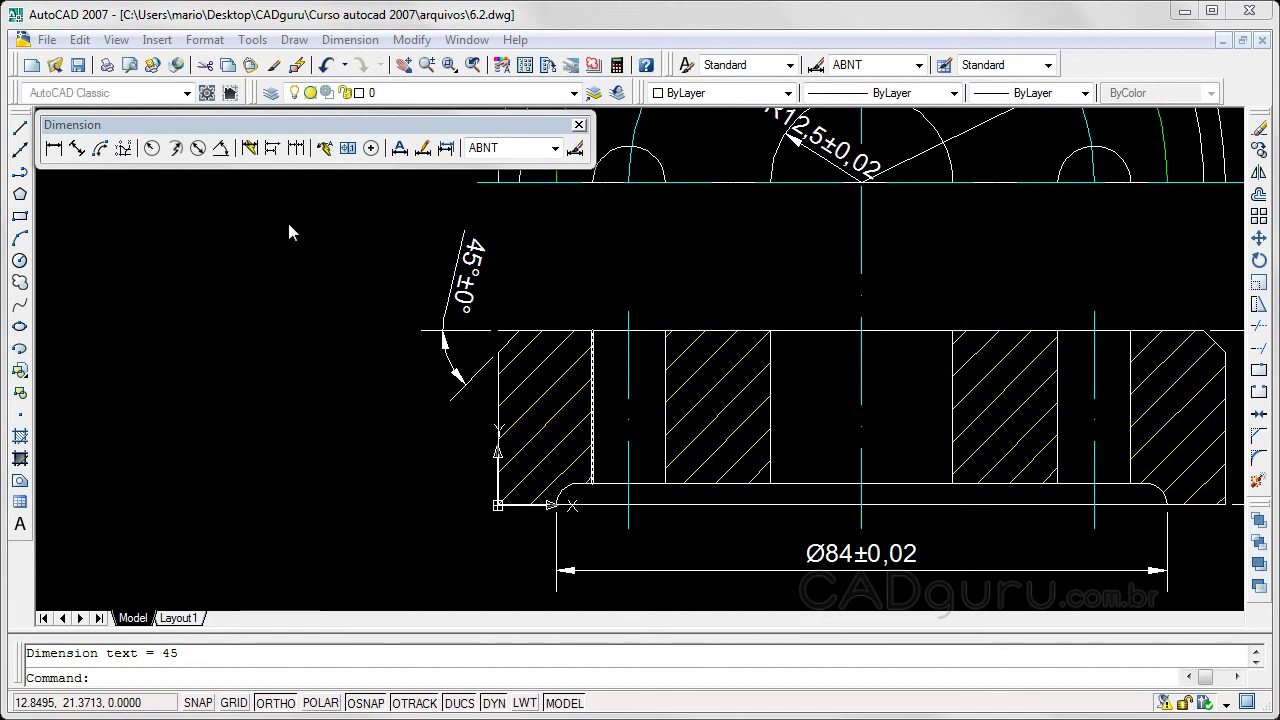
Create a concentricity tolerance frame with a Ø sign and Tolerance 1 of 0,002.
left_click(348, 150)
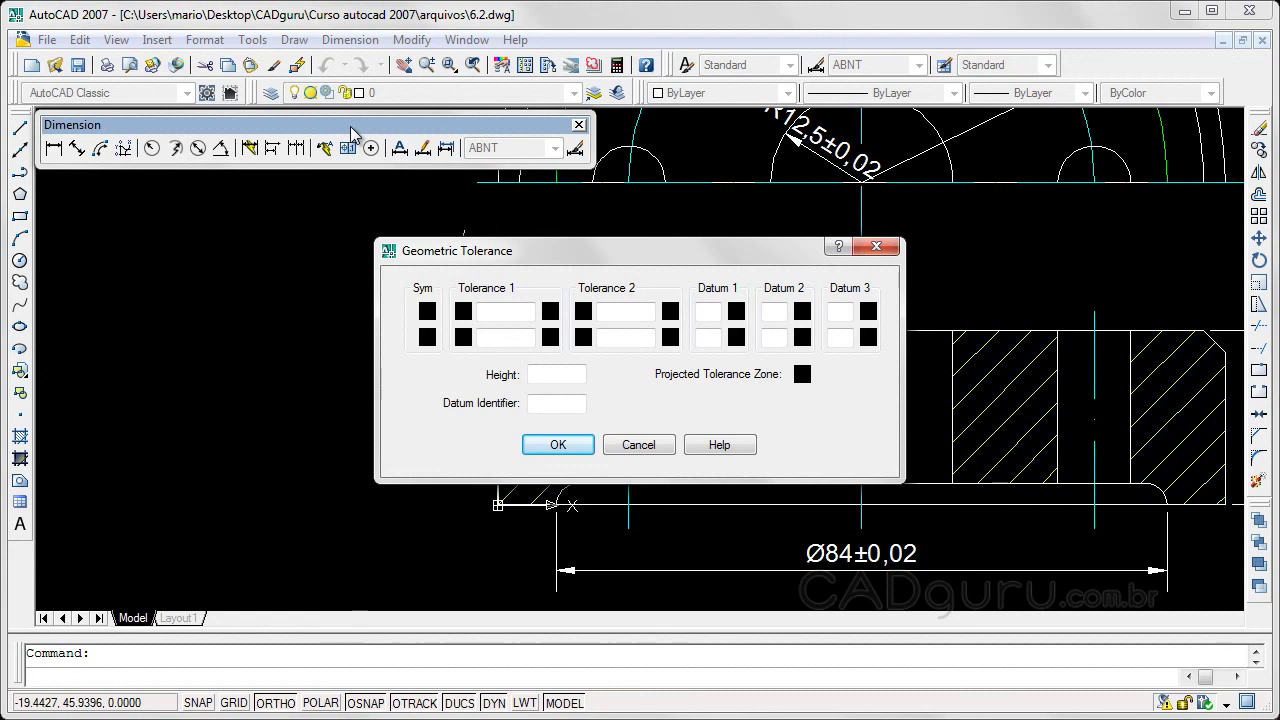
left_click(428, 313)
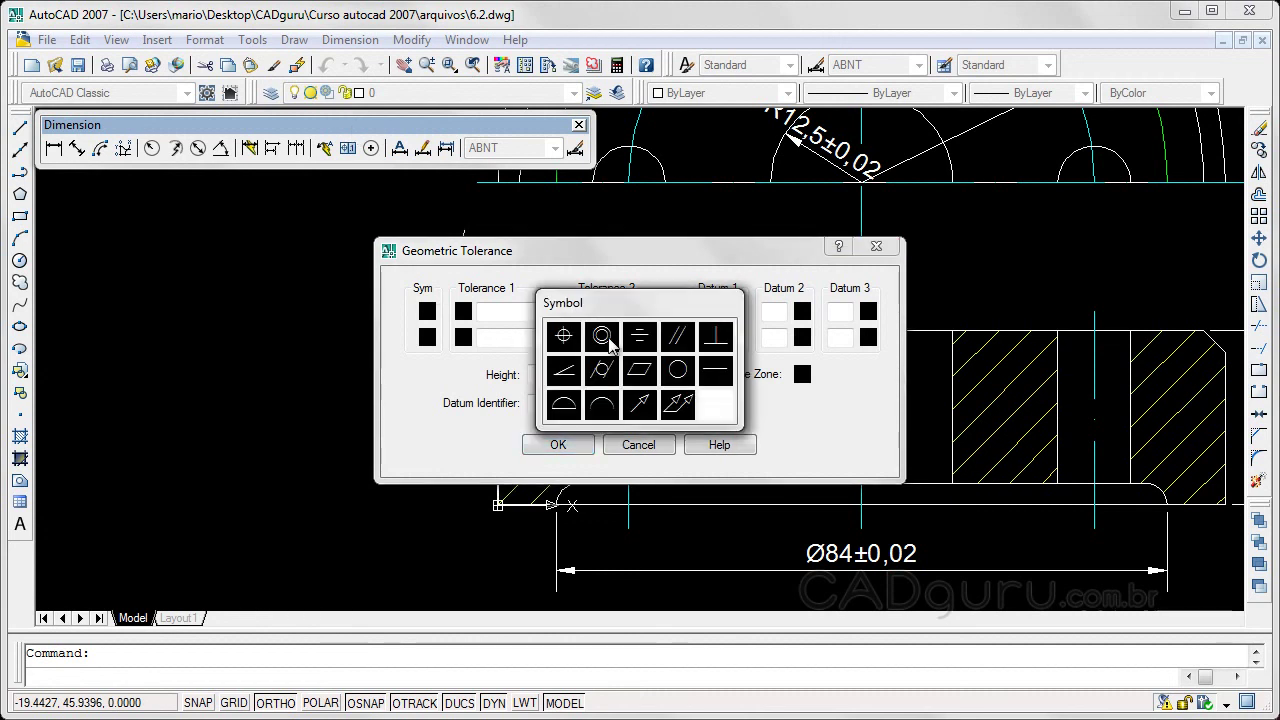
left_click(601, 336)
left_click(463, 312)
left_click(494, 313)
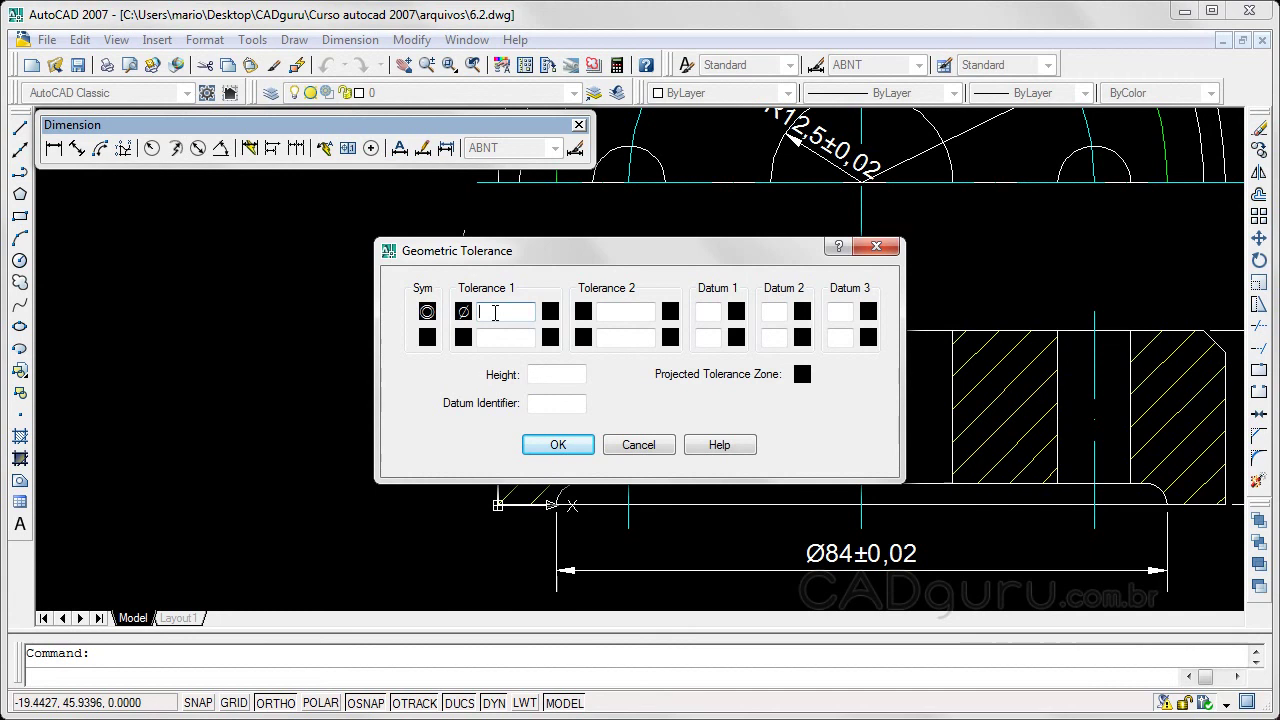
type("0,")
type("002")
left_click(557, 447)
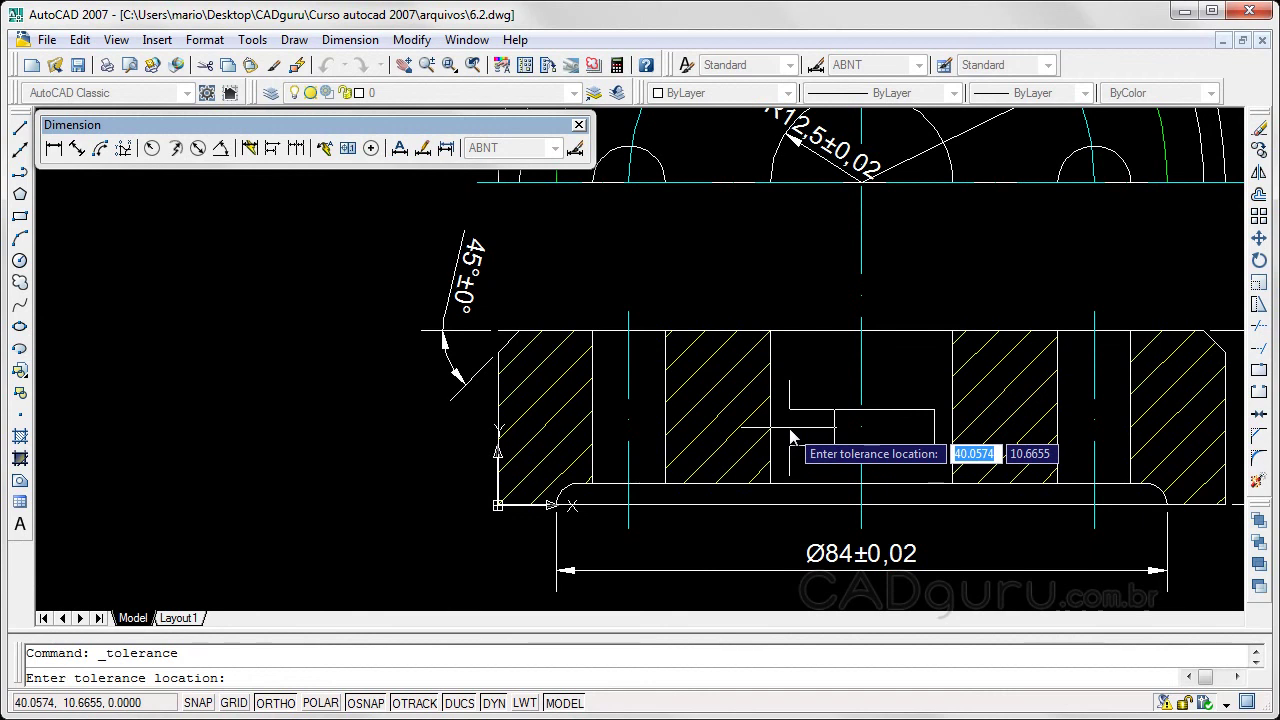
Insert the Ø0,002 concentricity frame on the hatched section view above the Ø84 dimension.
left_click(790, 432)
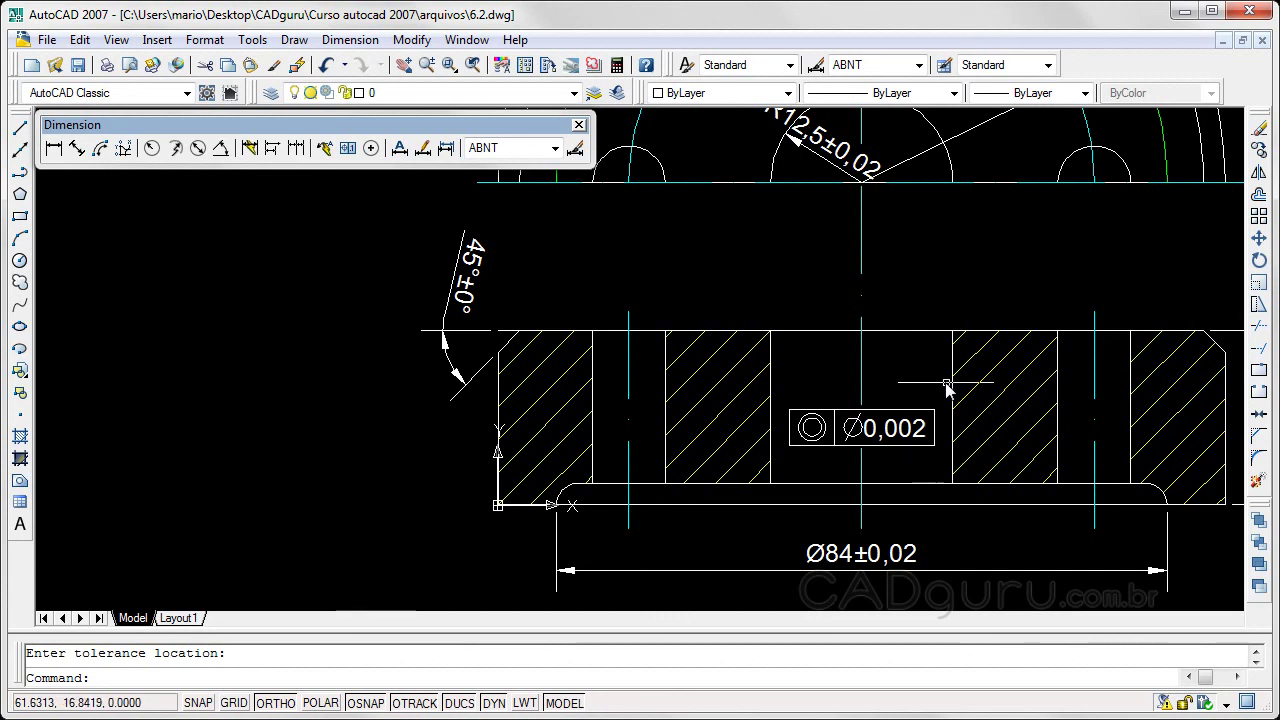
scroll(900, 376, "down", 7)
scroll(902, 378, "up", 1)
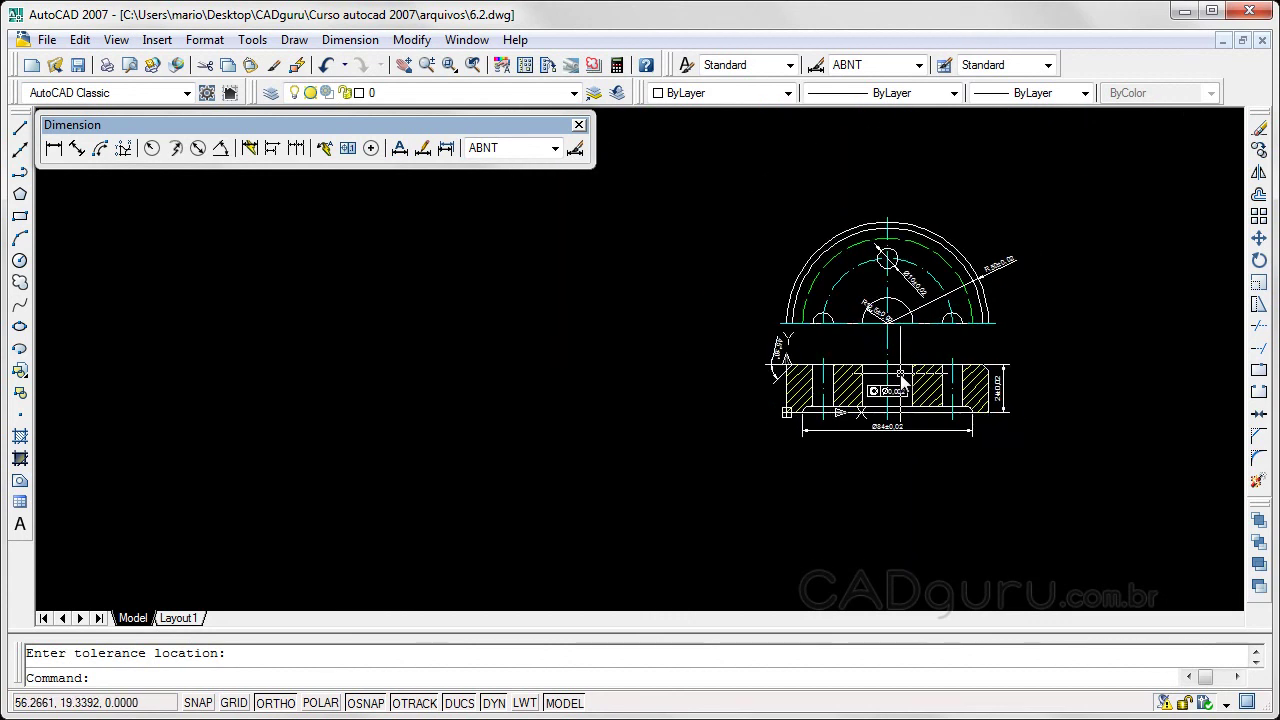
scroll(902, 378, "up", 4)
scroll(912, 370, "down", 1)
middle_click_drag(914, 372, 917, 384)
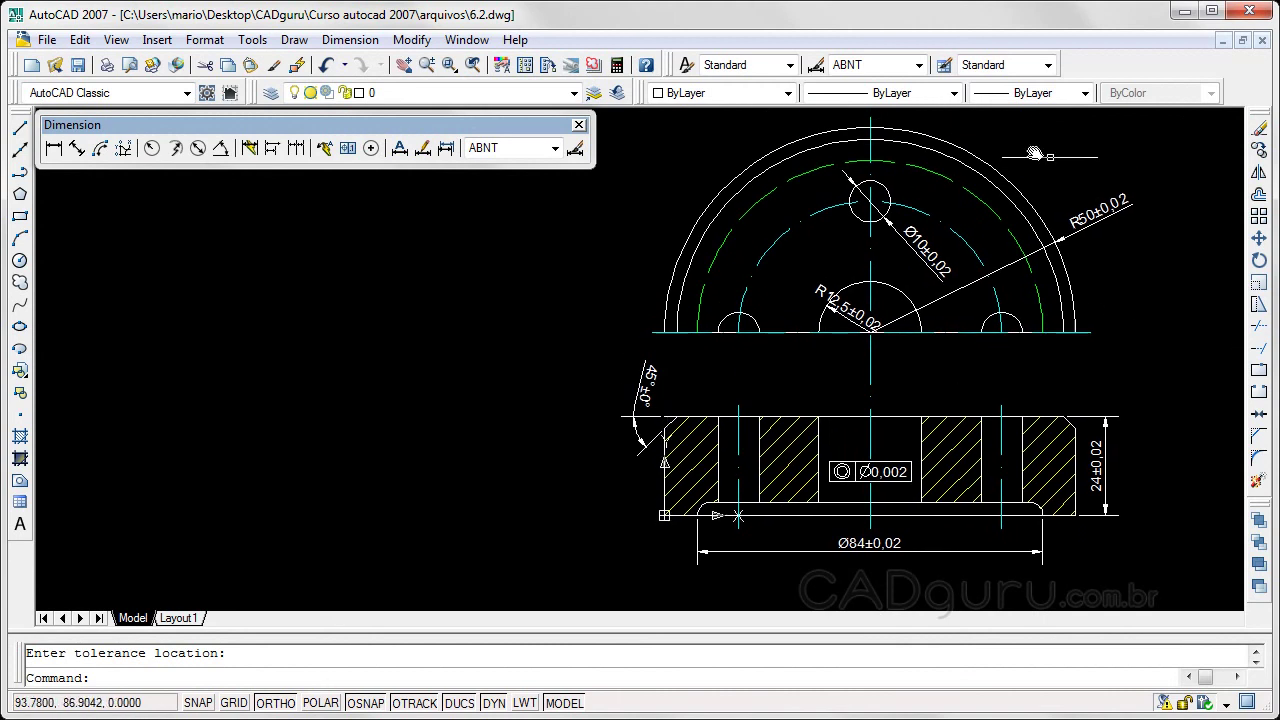